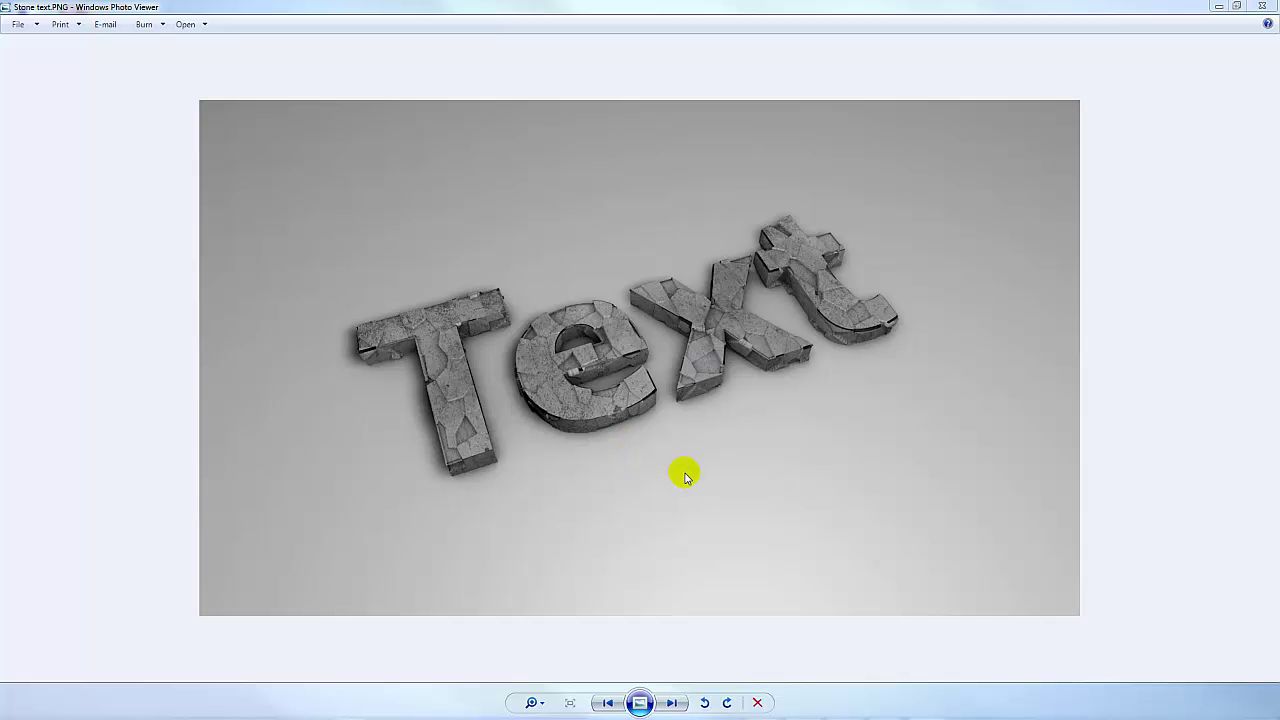
- Minimize the photo viewer and restore Cinema 4D with the empty Stone Text Effect scene
click(1218, 7)
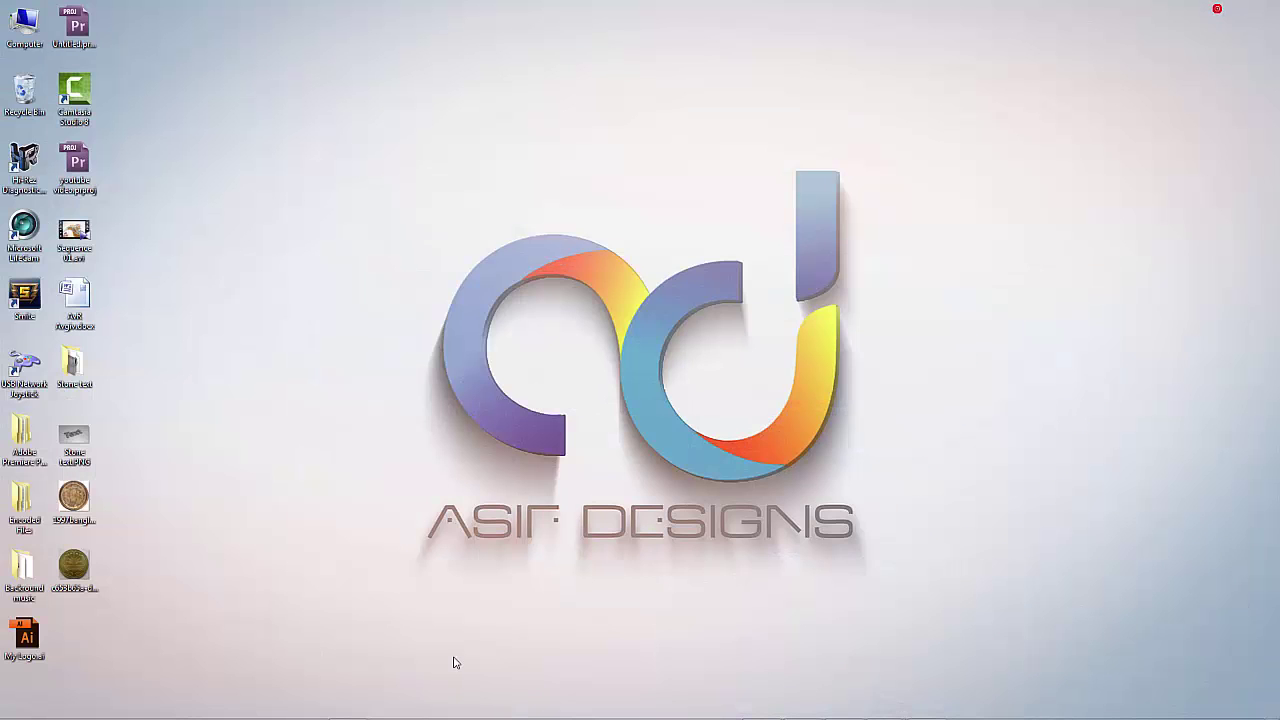
click(348, 706)
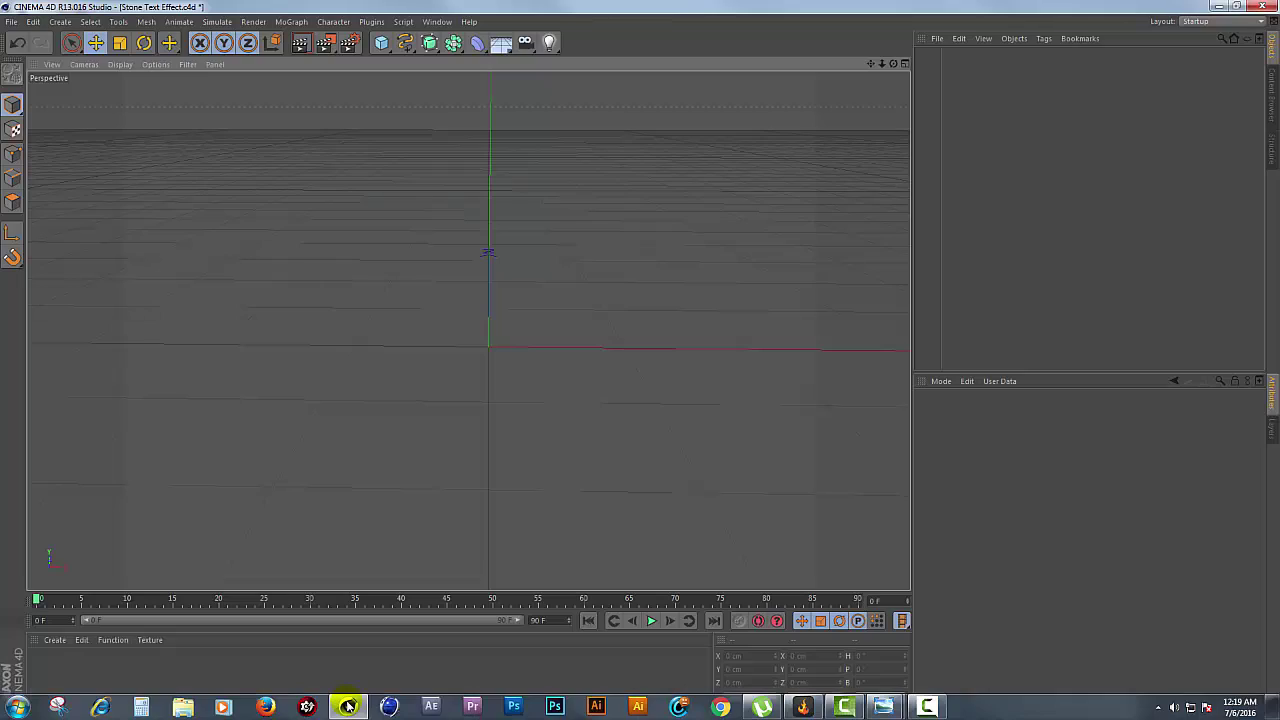
- Add a Text spline and edit its text, changing it to 'Asif' and then replacing that word
click(406, 48)
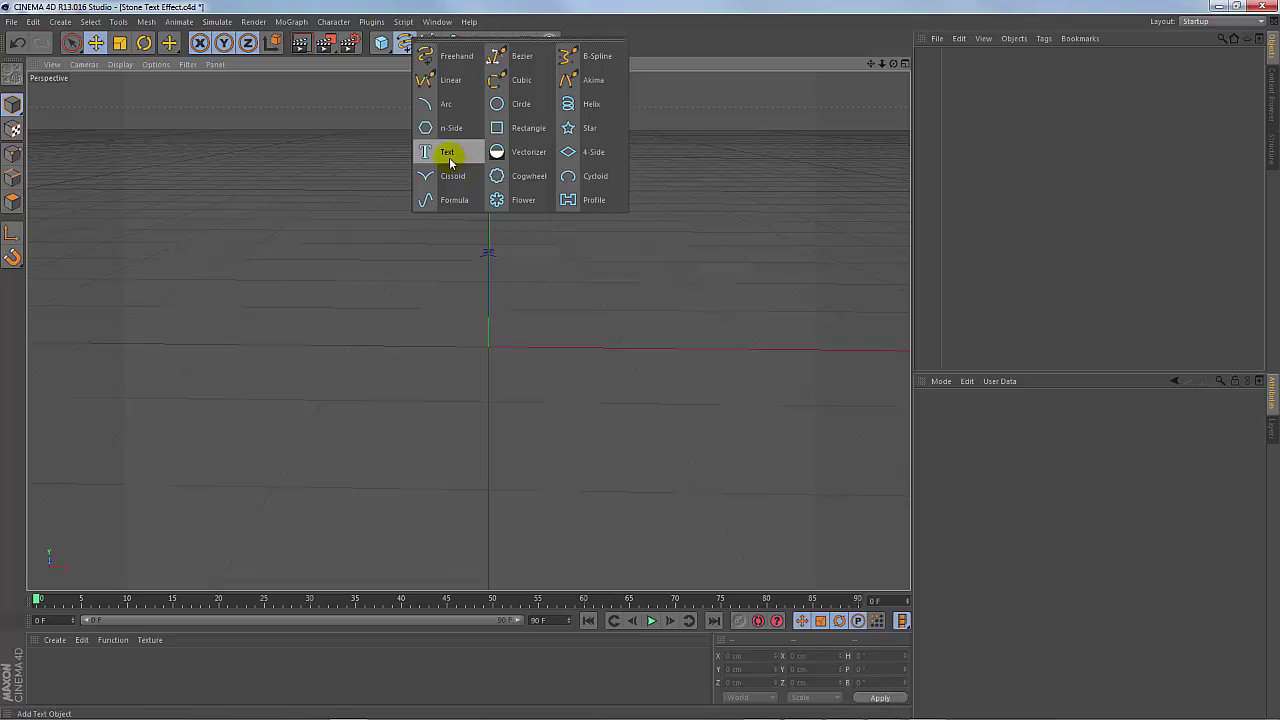
click(448, 155)
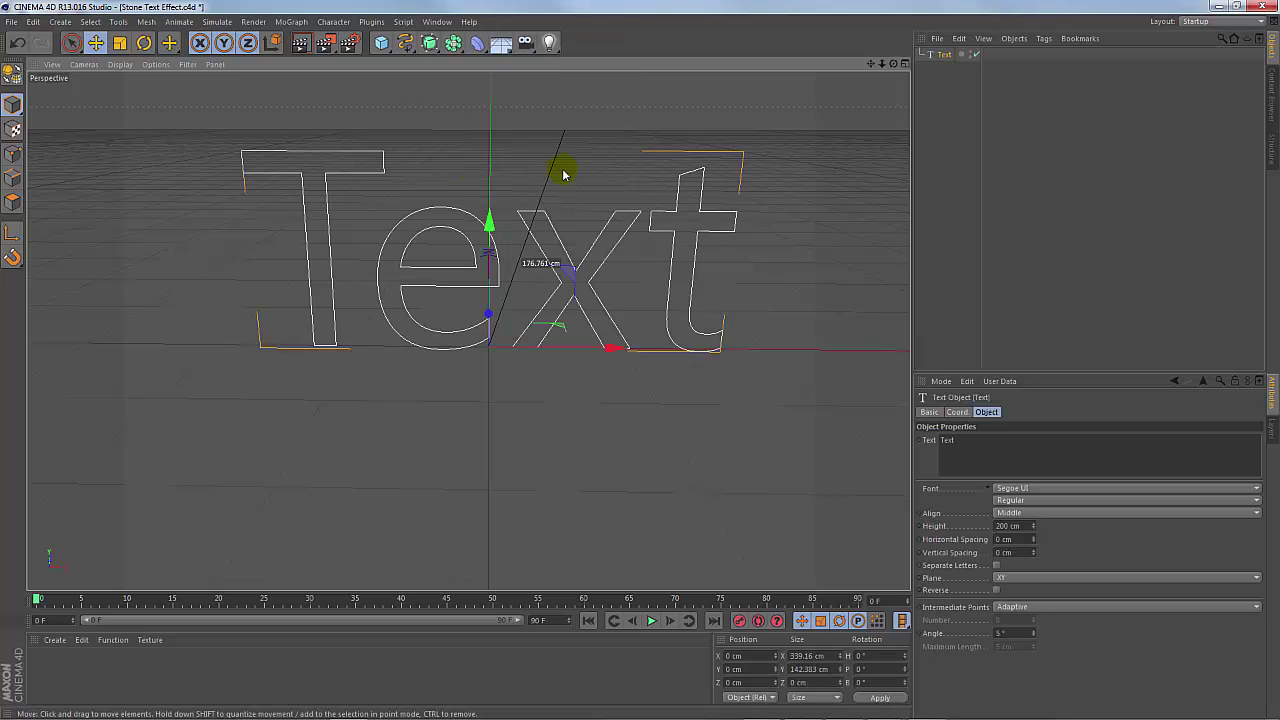
click(964, 446)
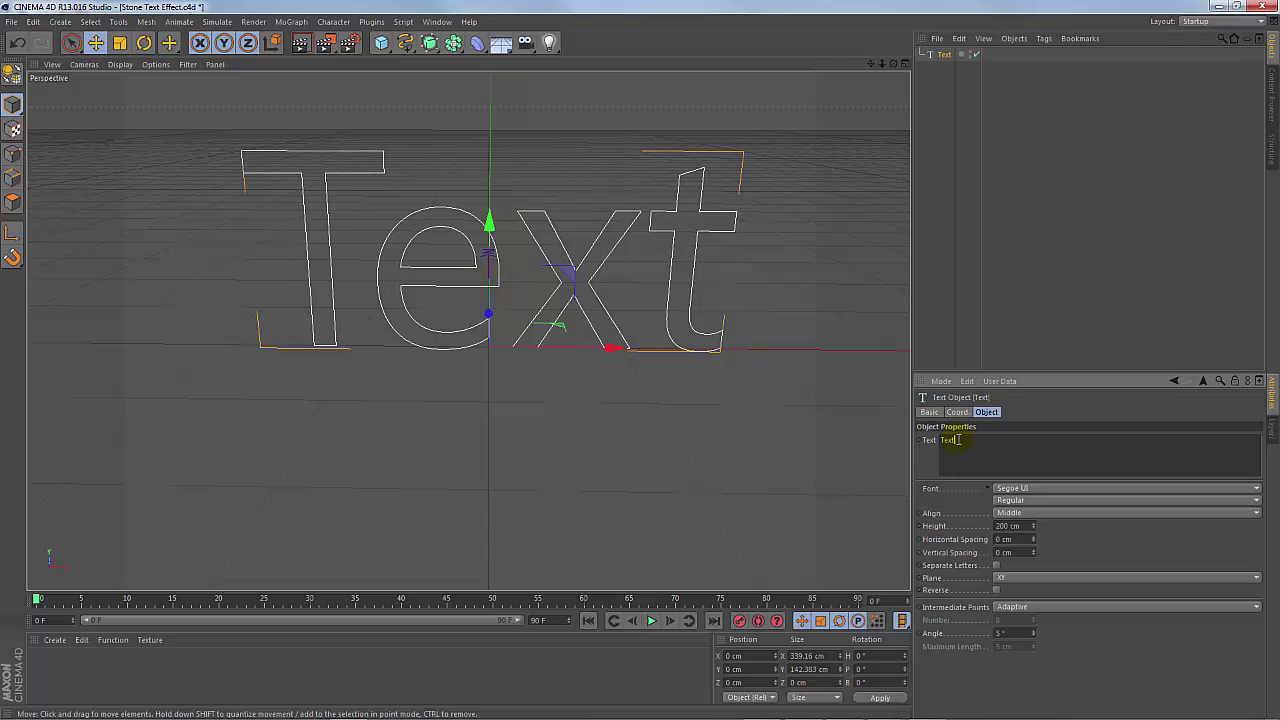
drag(979, 447, 910, 441)
text(Asif)
click(1022, 288)
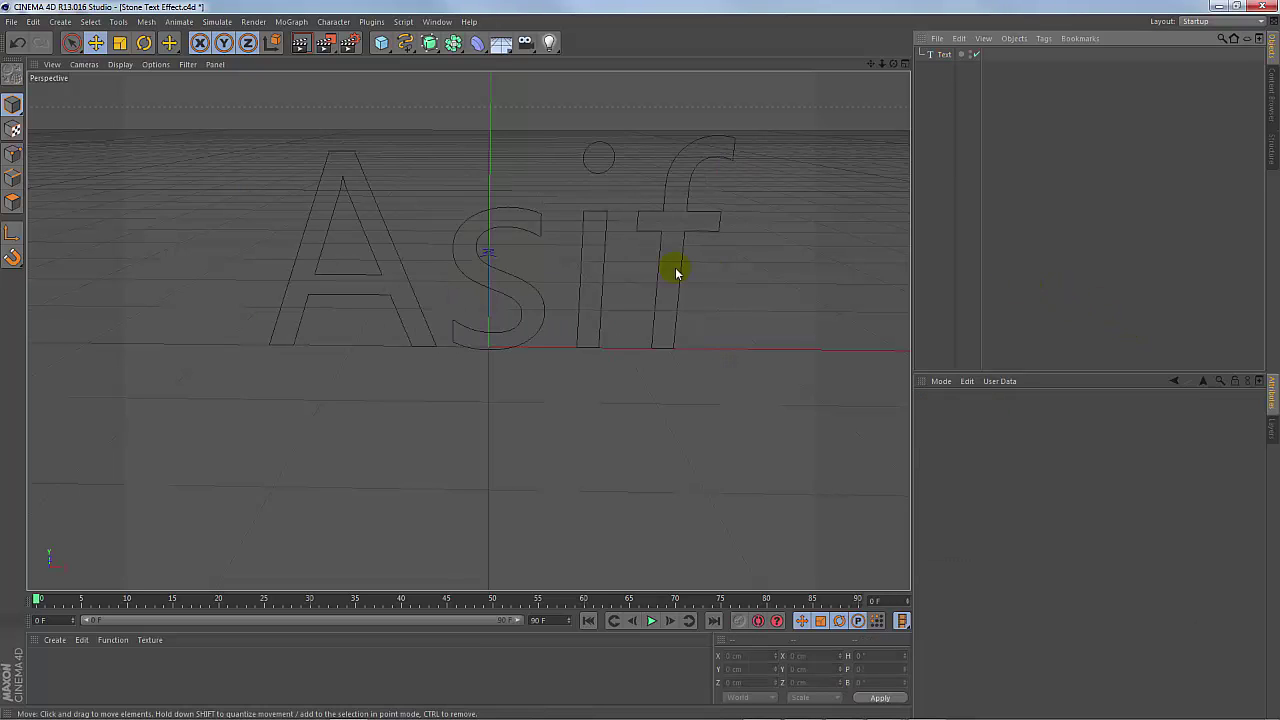
click(944, 56)
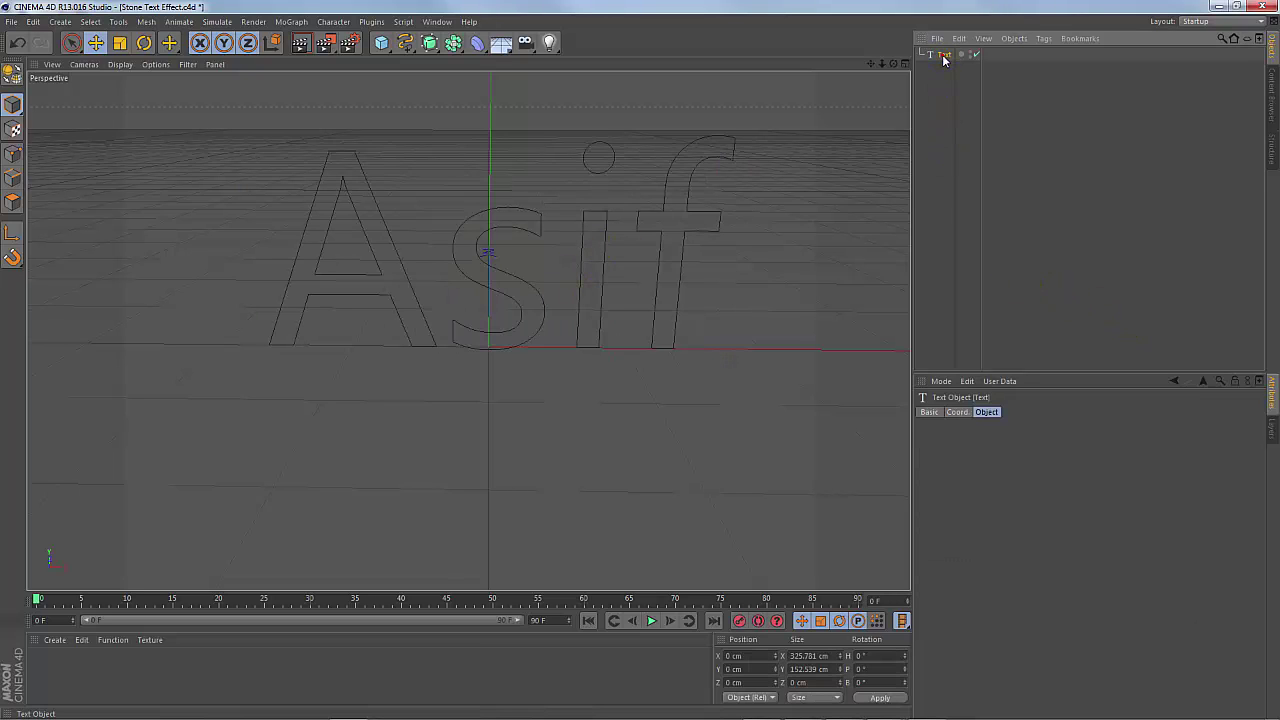
double_click(950, 440)
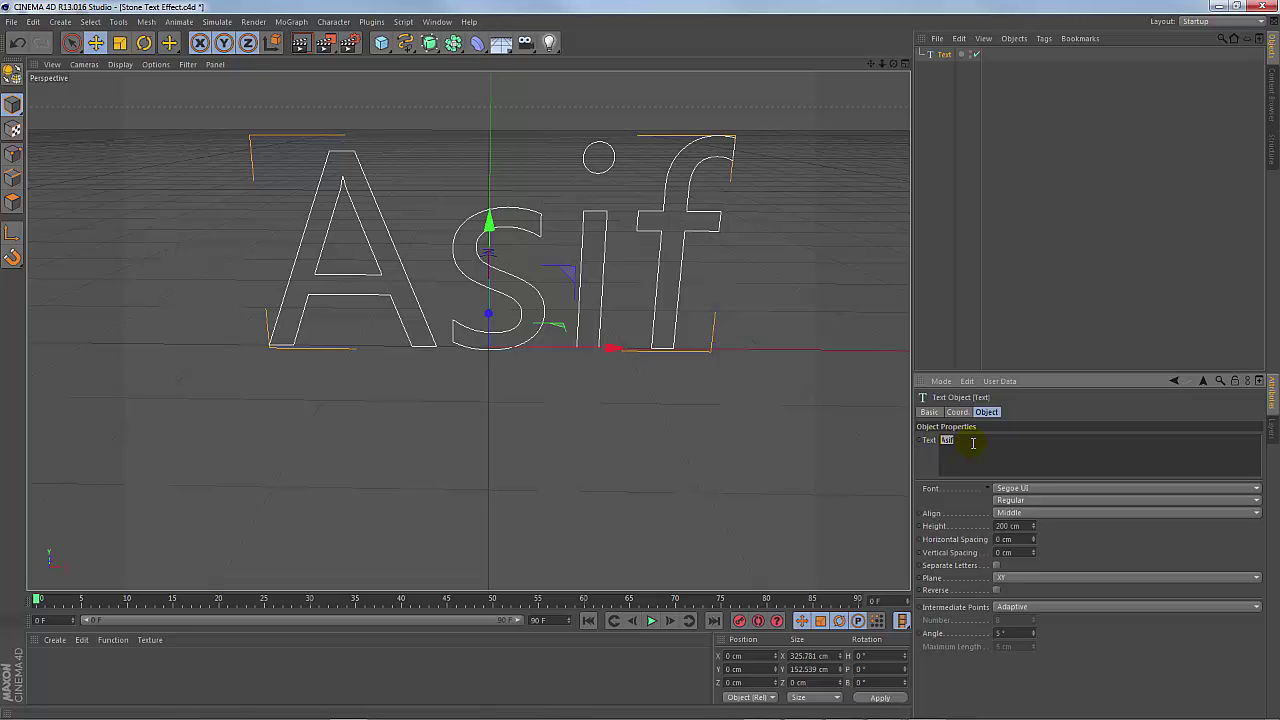
text(1)
- Set the spline's text back to 'Text' and its font style to Bold
click(1036, 331)
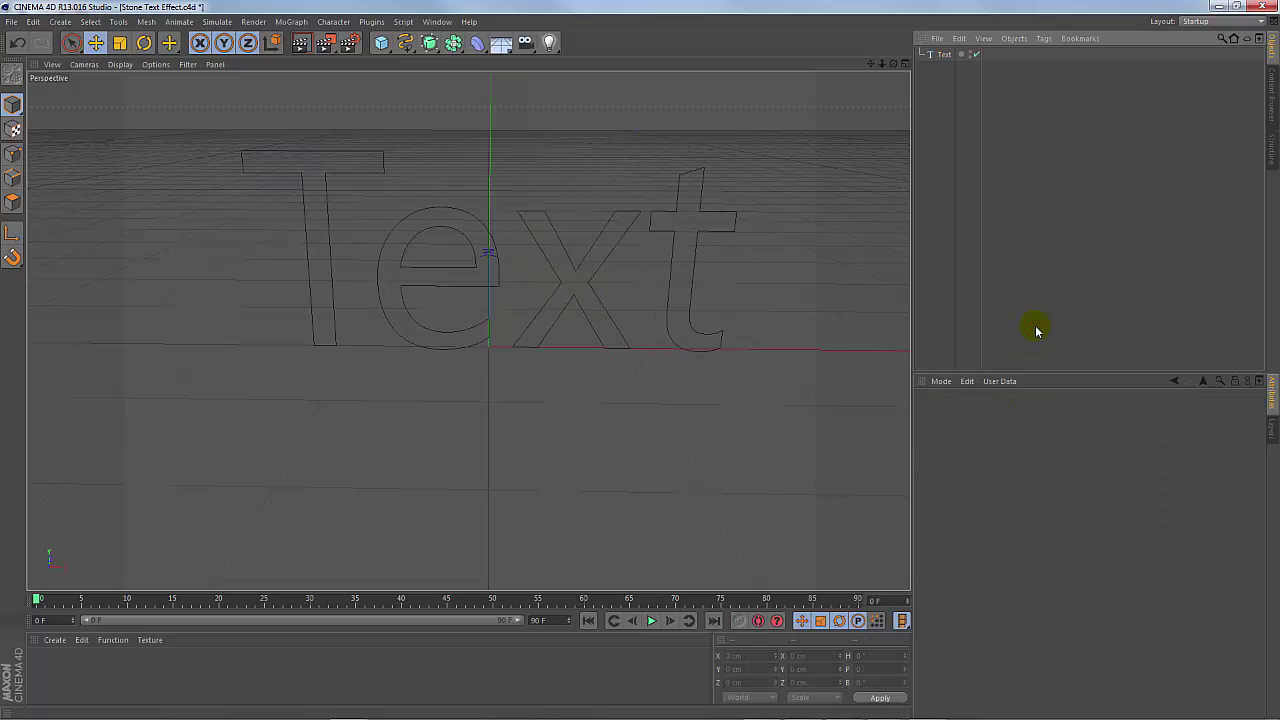
click(946, 56)
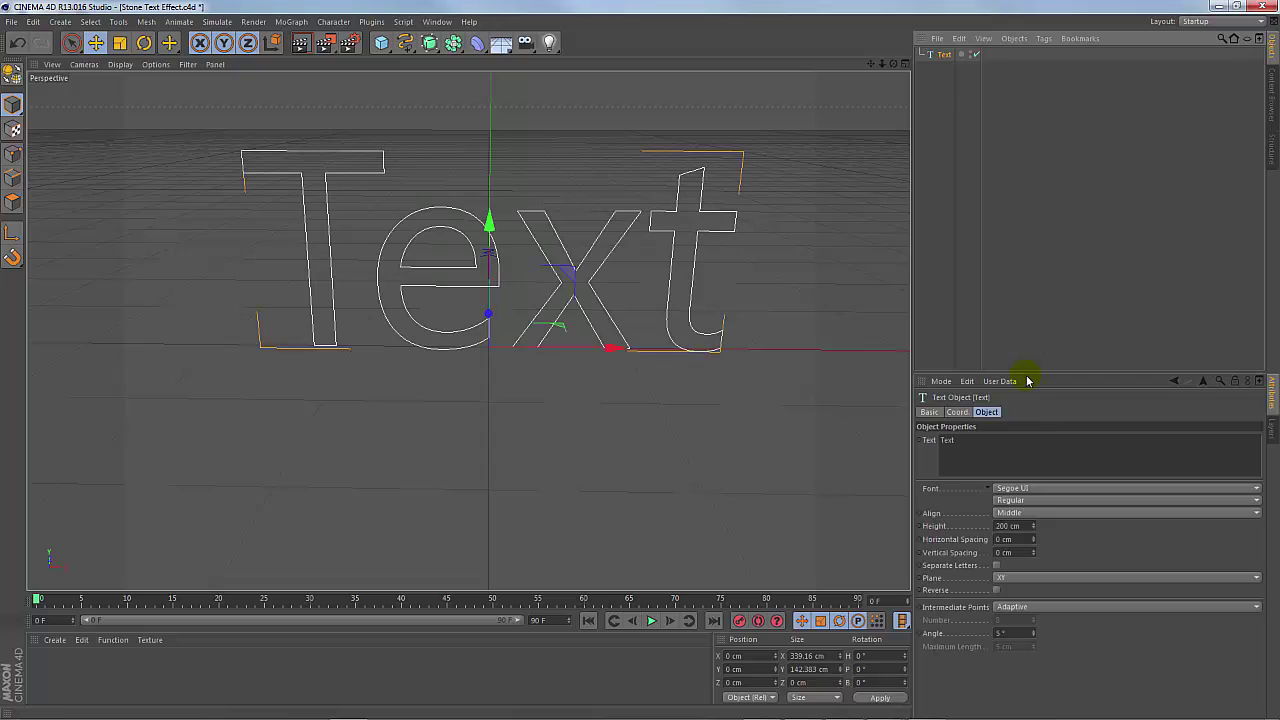
click(1030, 500)
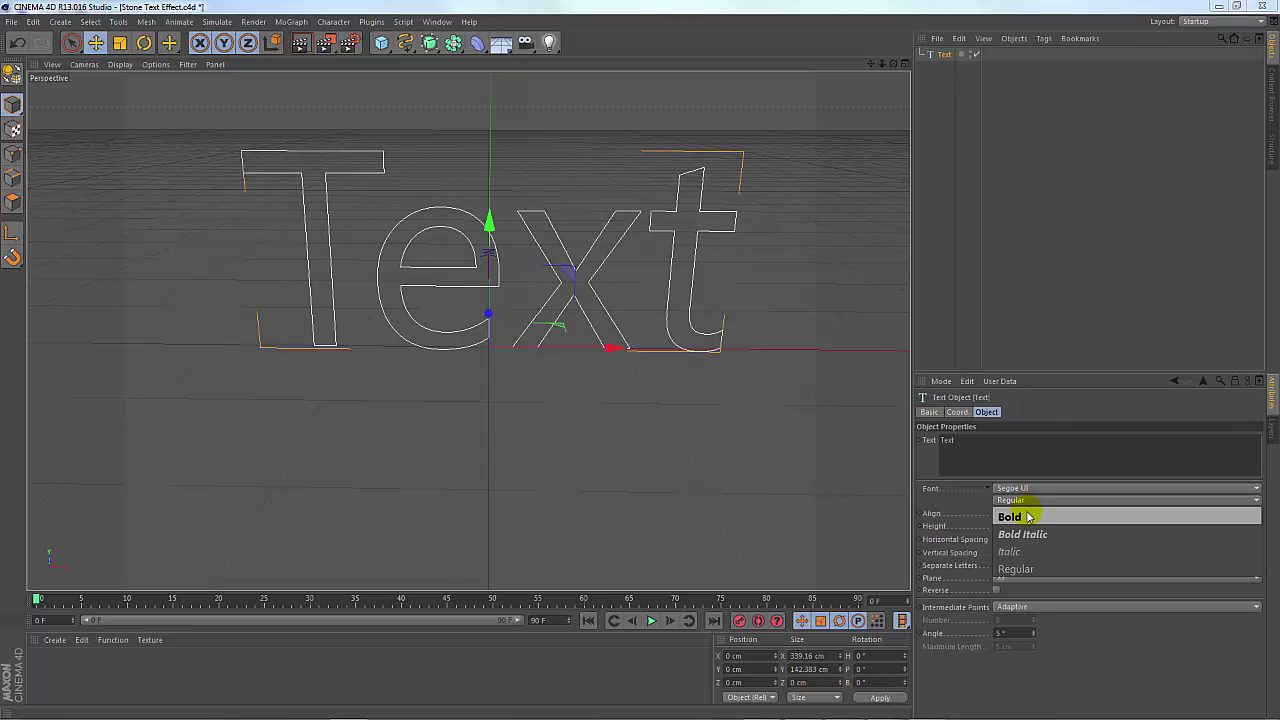
click(1027, 516)
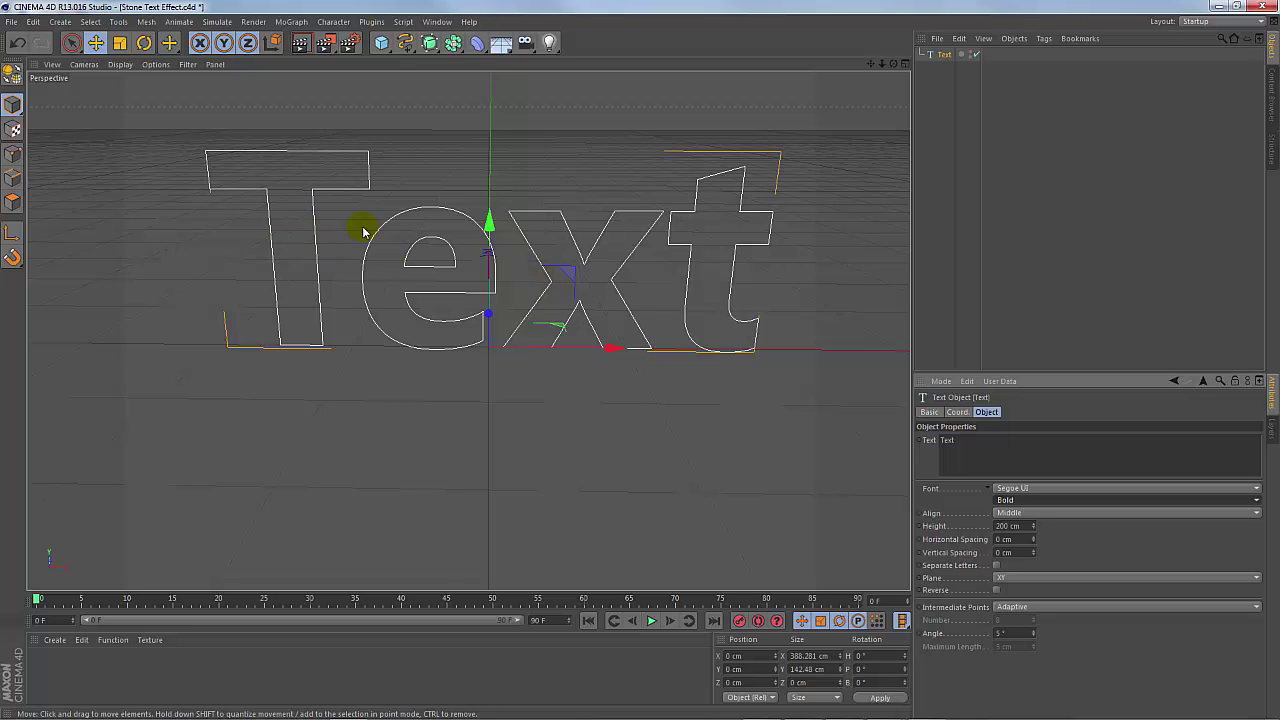
alt+drag(350, 236, 408, 274)
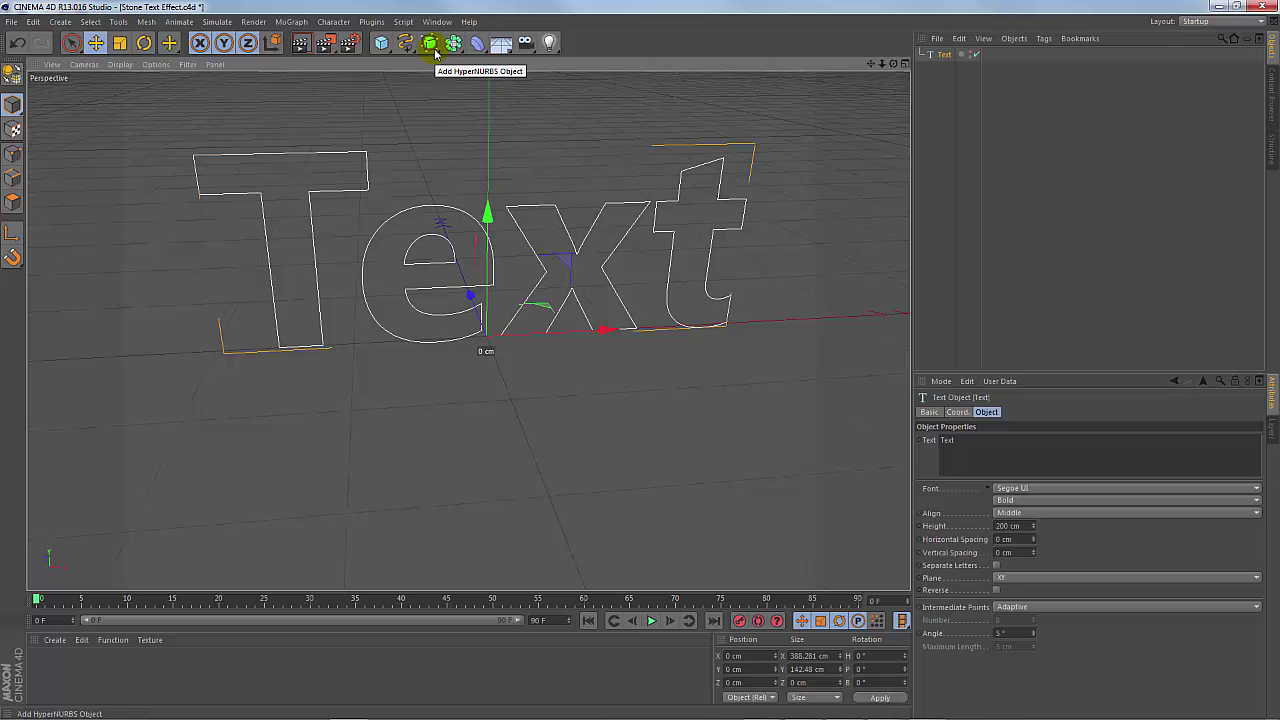
- Add an Extrude NURBS and nest the Text spline under it in the Object Manager
drag(435, 52, 555, 58)
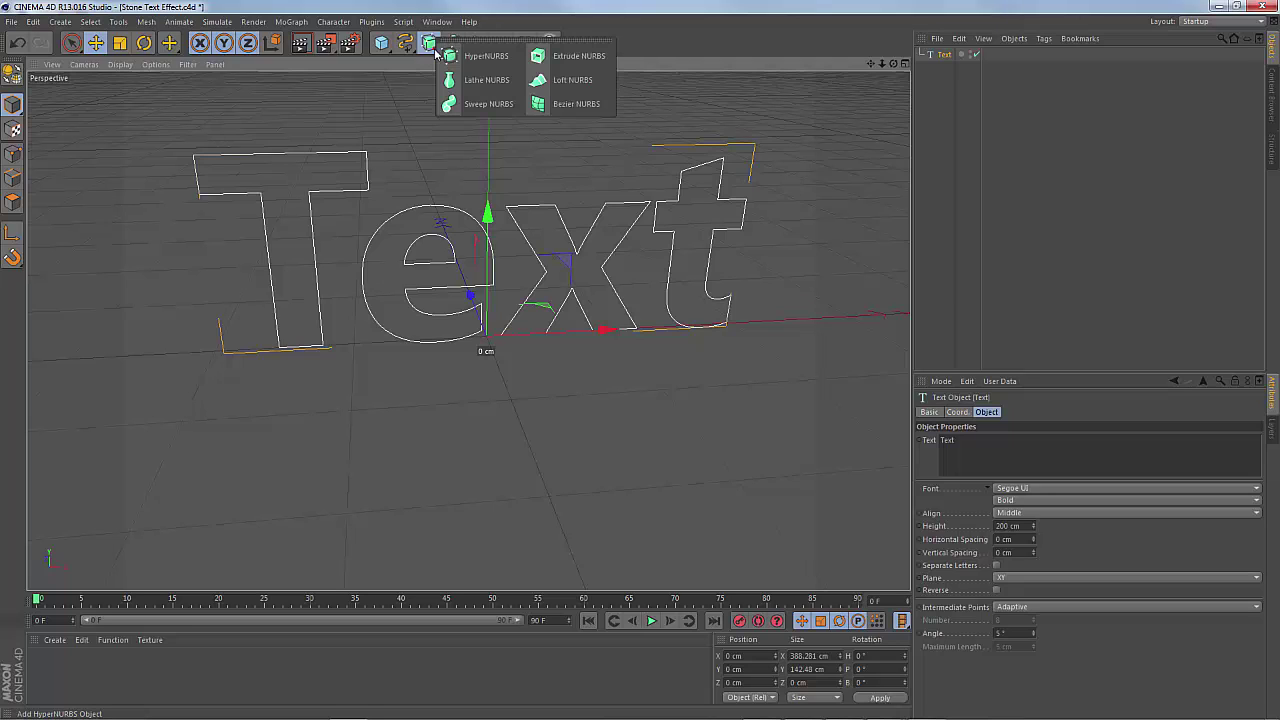
click(555, 57)
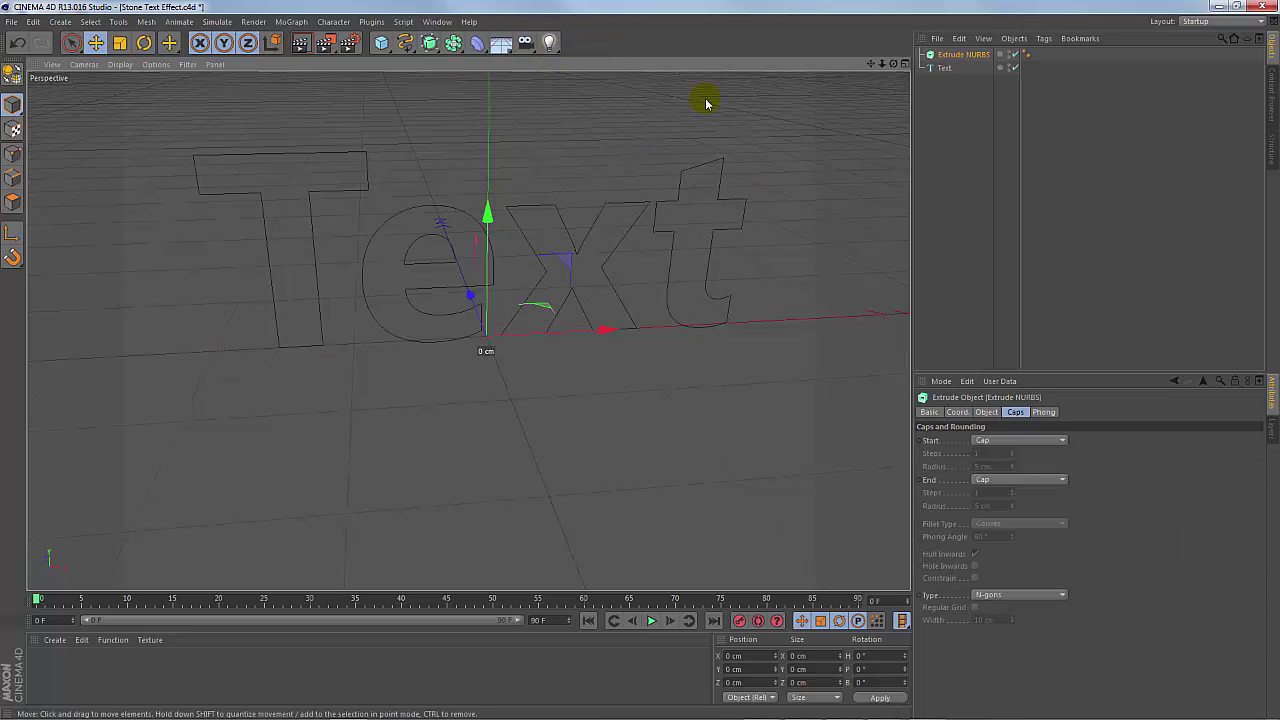
drag(941, 68, 952, 60)
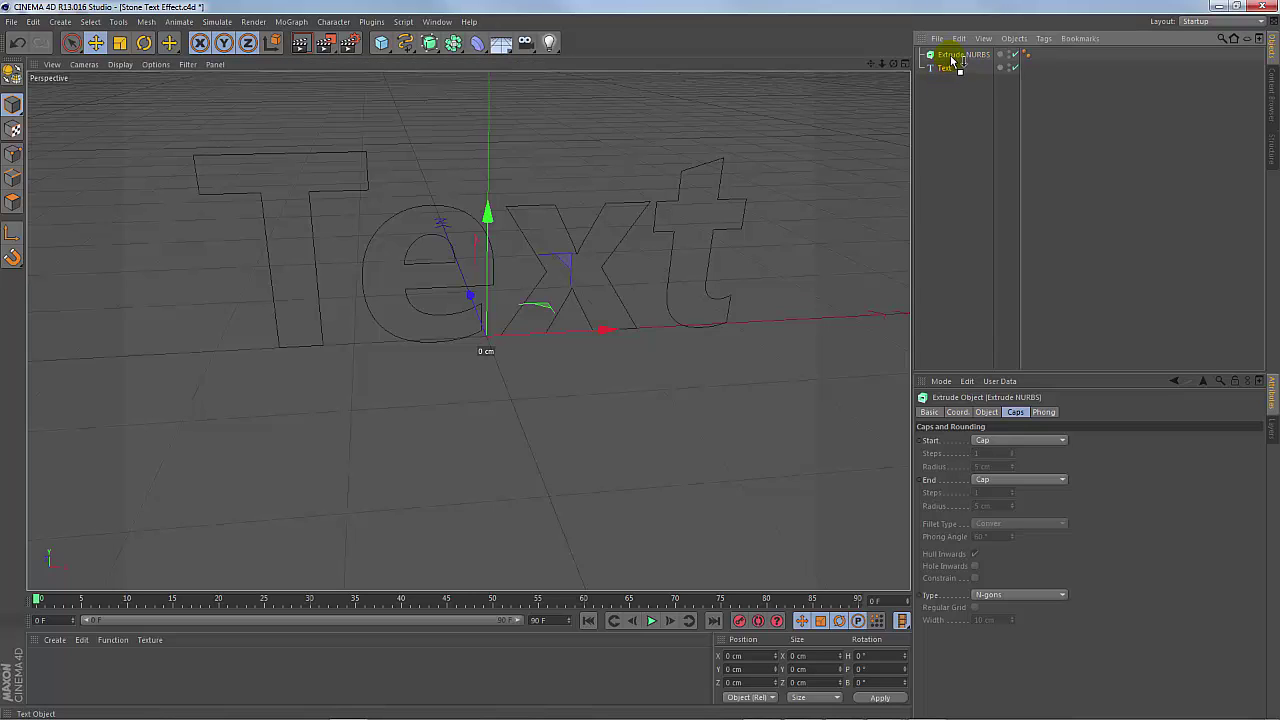
drag(952, 60, 954, 62)
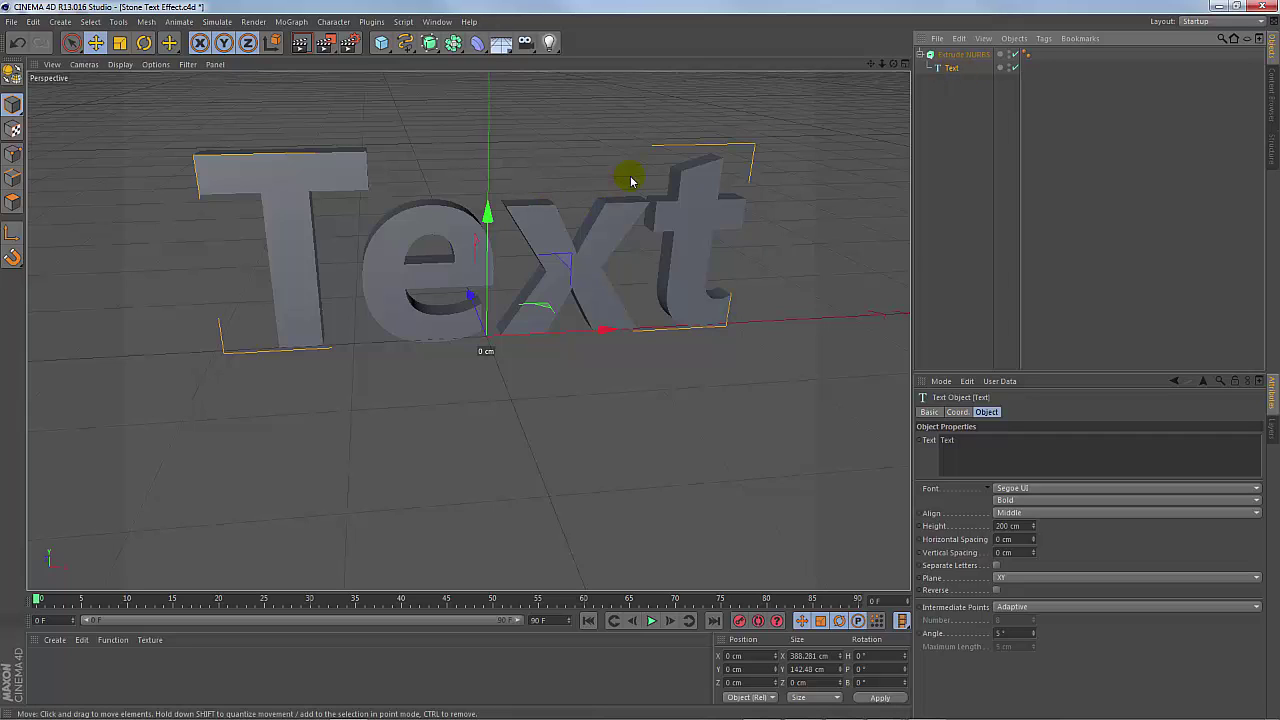
click(953, 72)
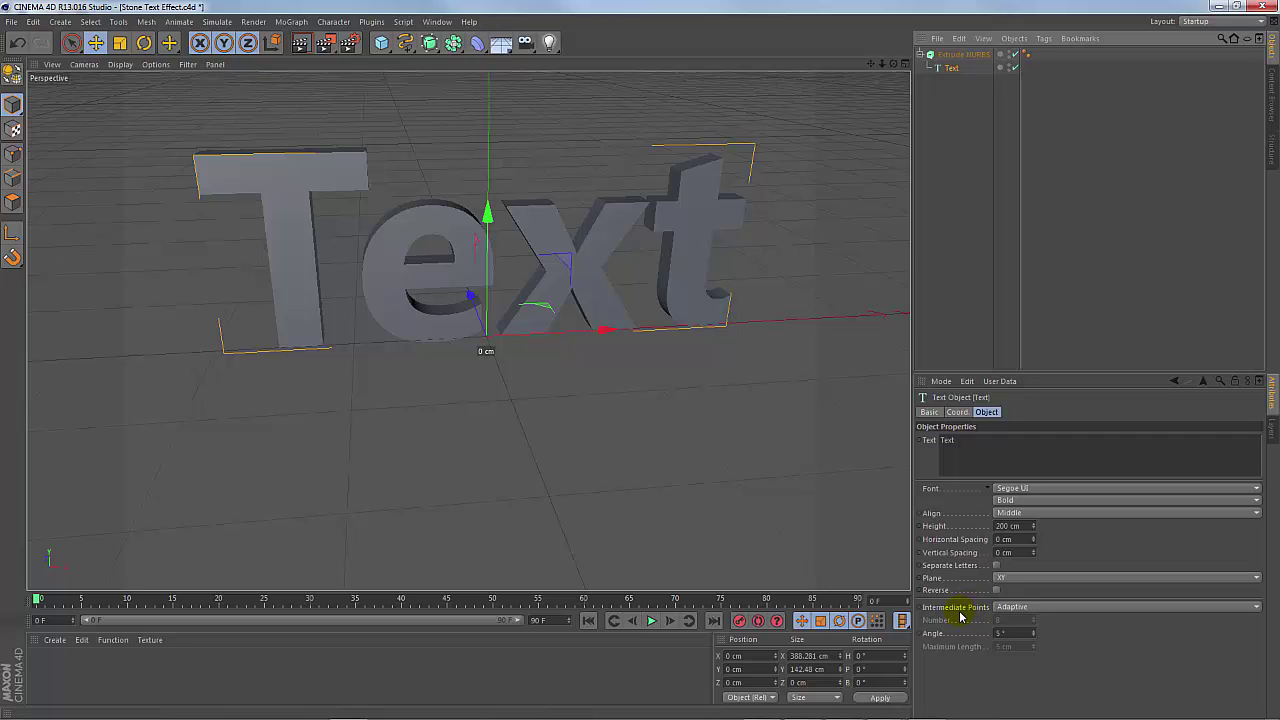
- Set the Text spline's intermediate points to Subdivided with a 3 cm maximum length
click(1018, 610)
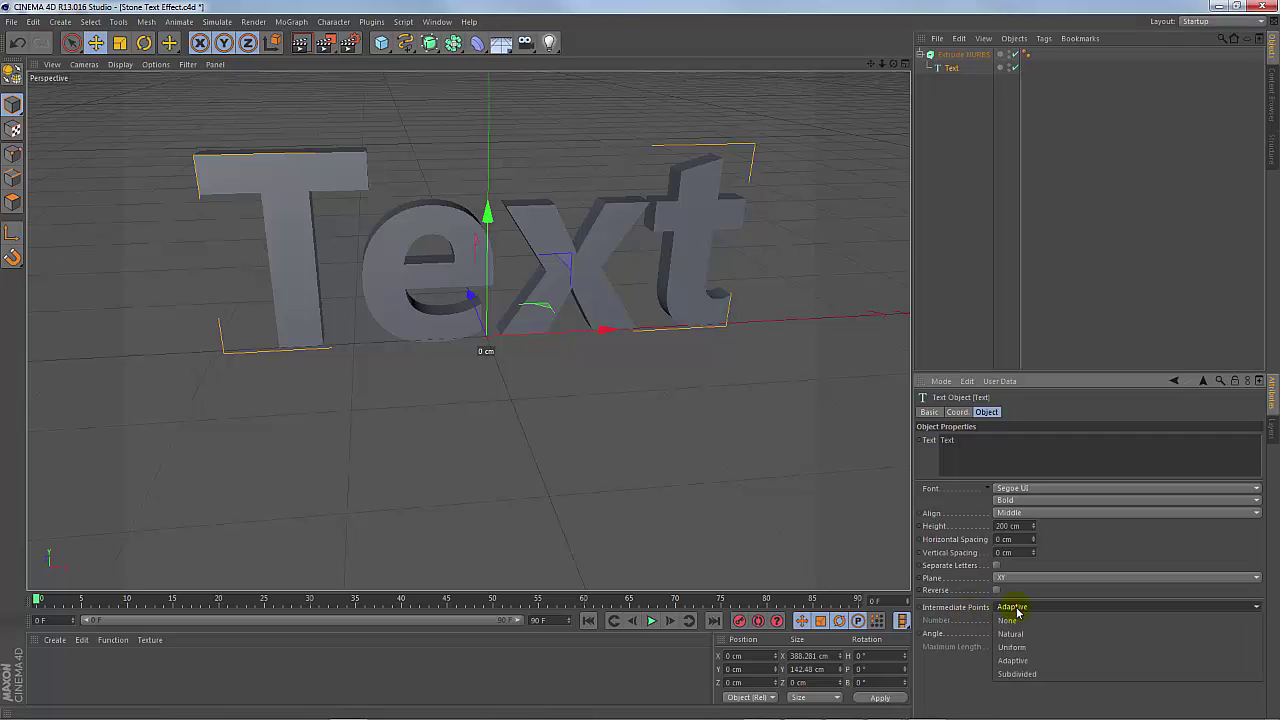
click(1043, 676)
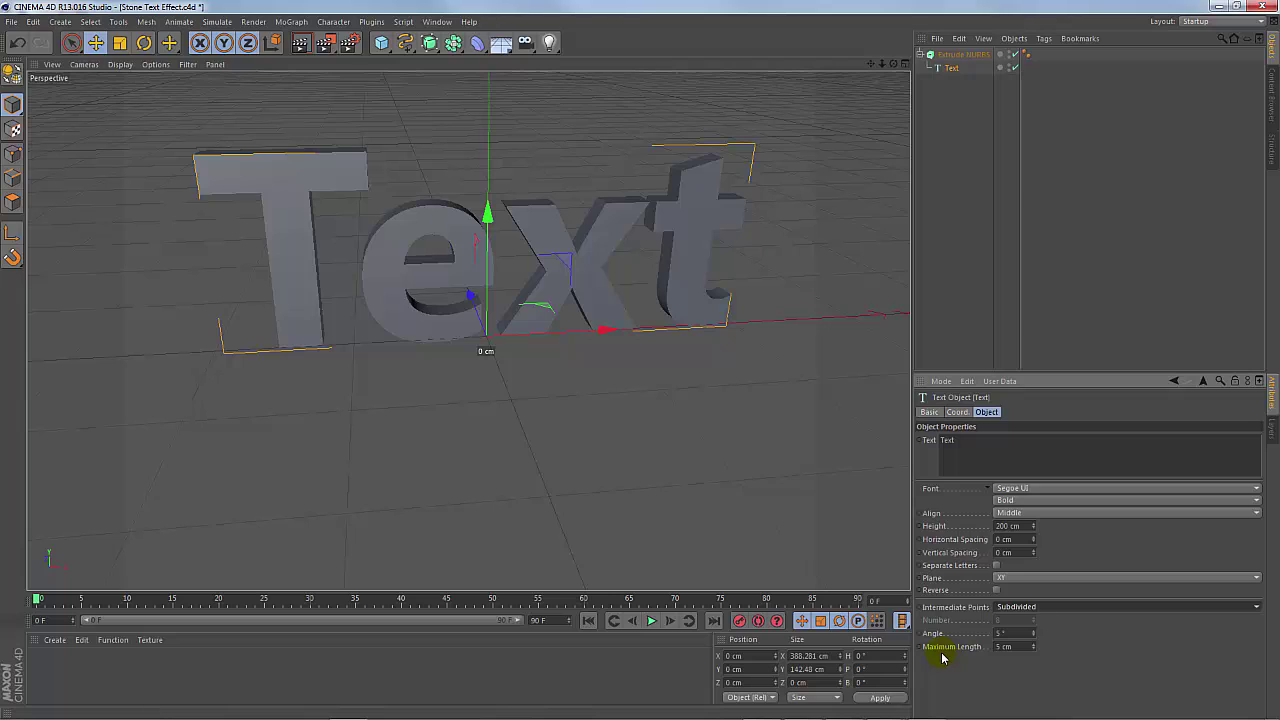
click(1034, 650)
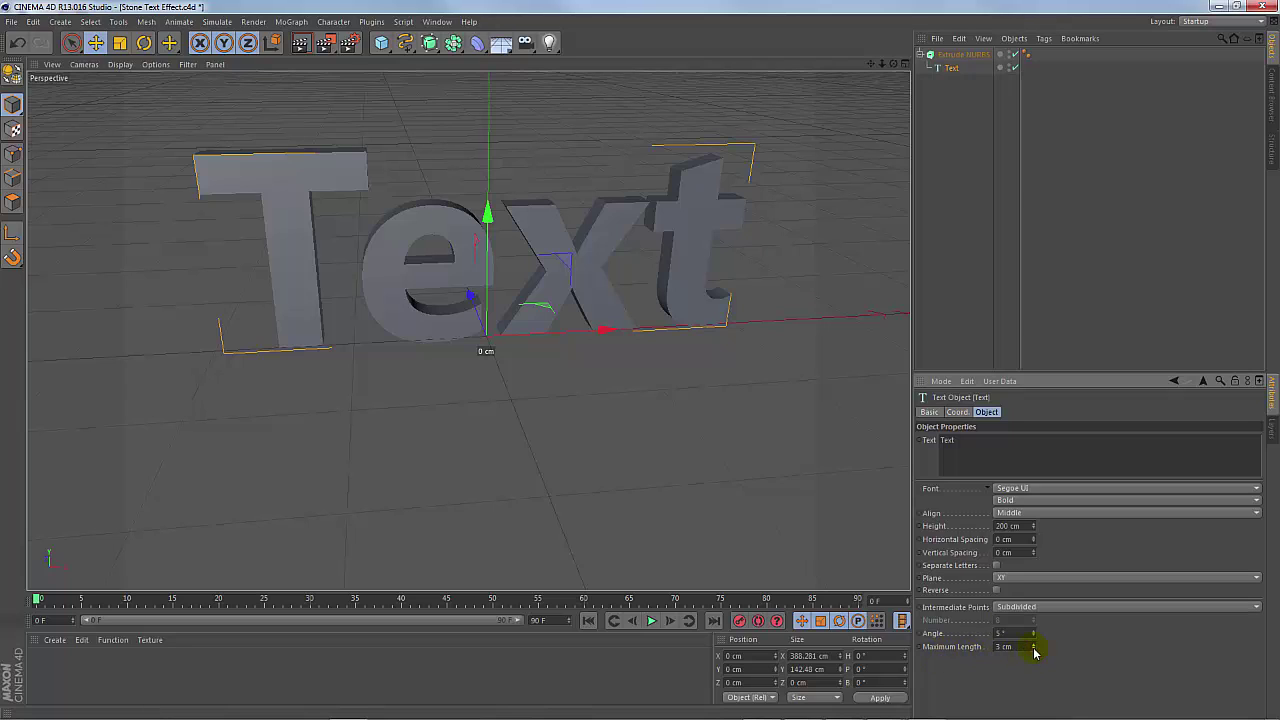
click(960, 55)
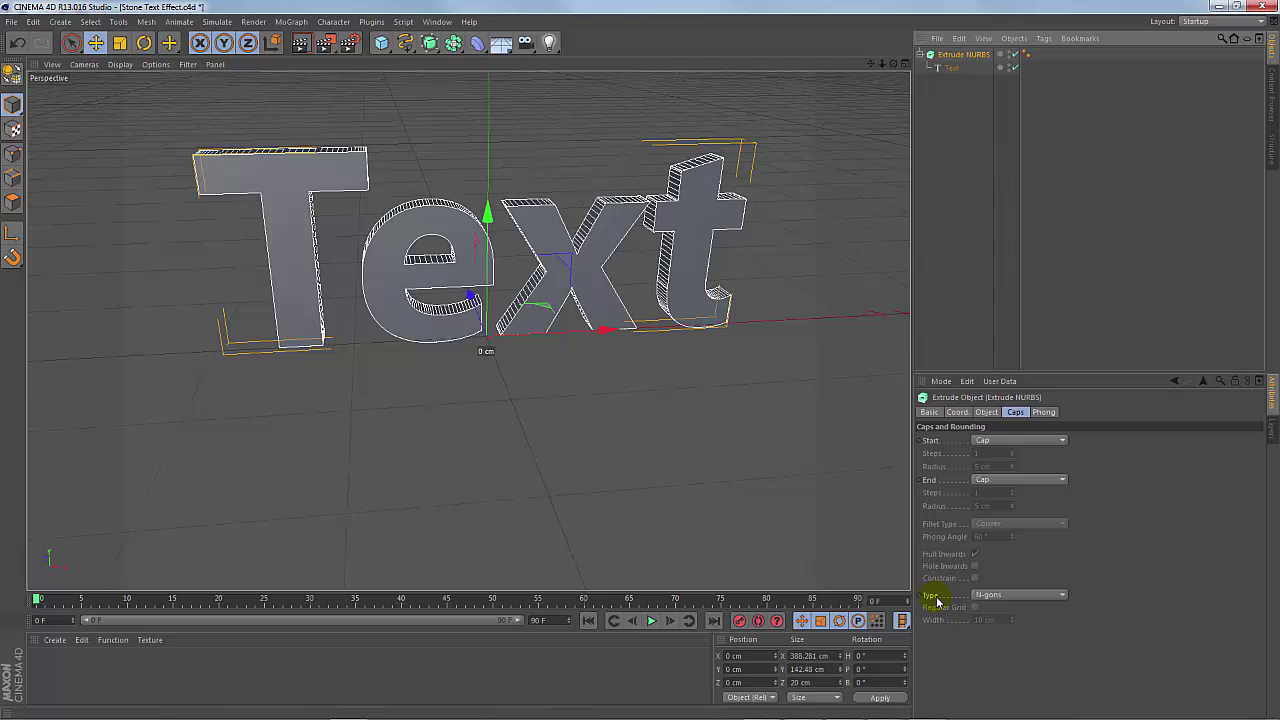
- Give the Extrude NURBS caps a Quadrangles mesh with a 3 cm-wide Regular Grid
click(990, 596)
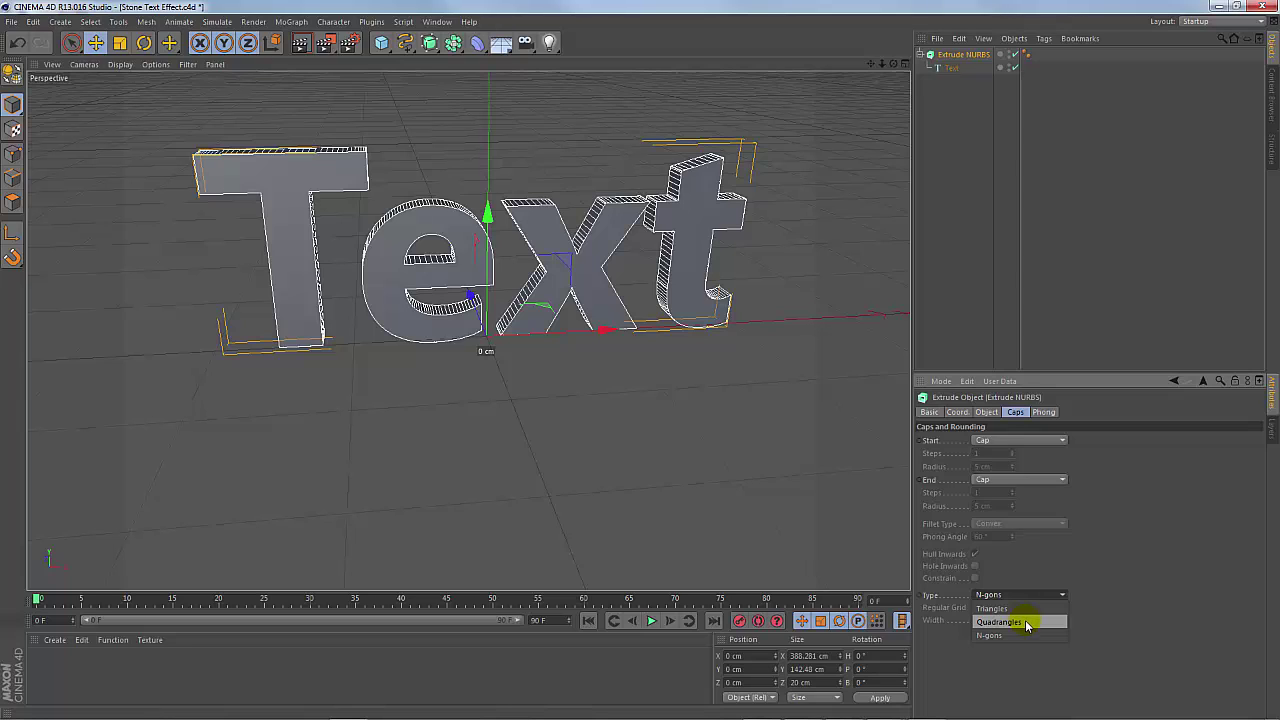
click(1027, 623)
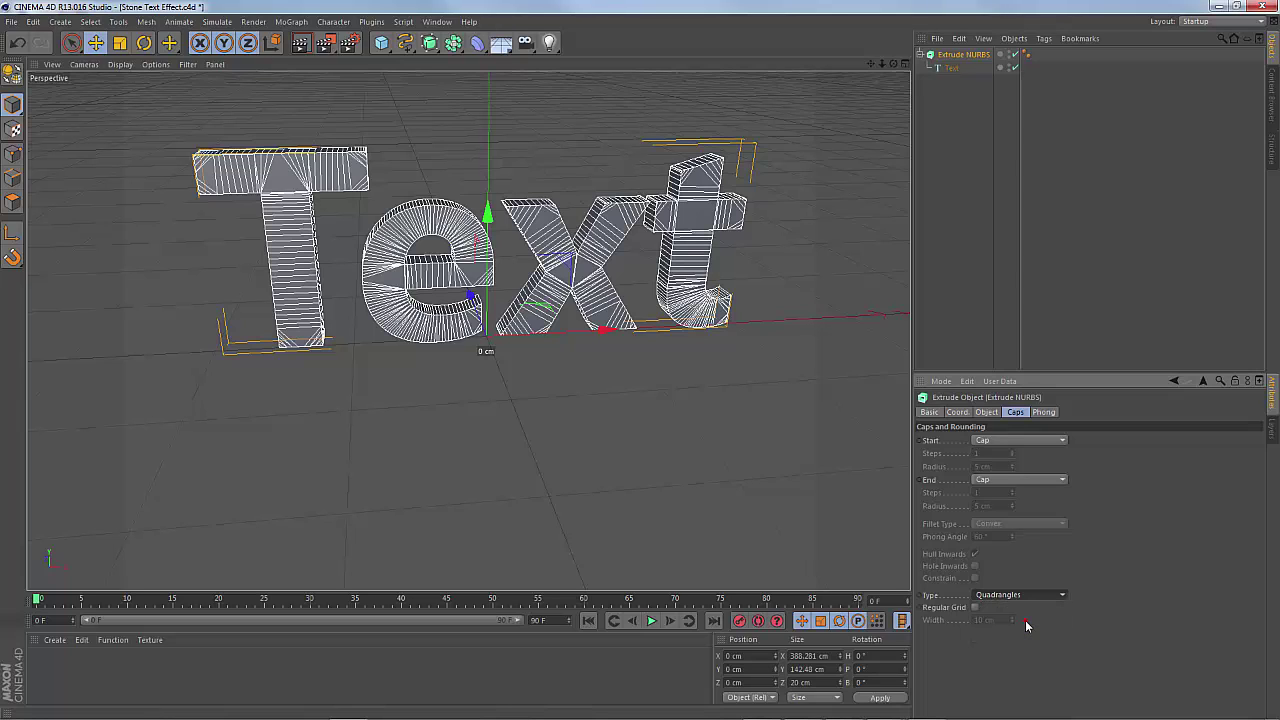
click(975, 608)
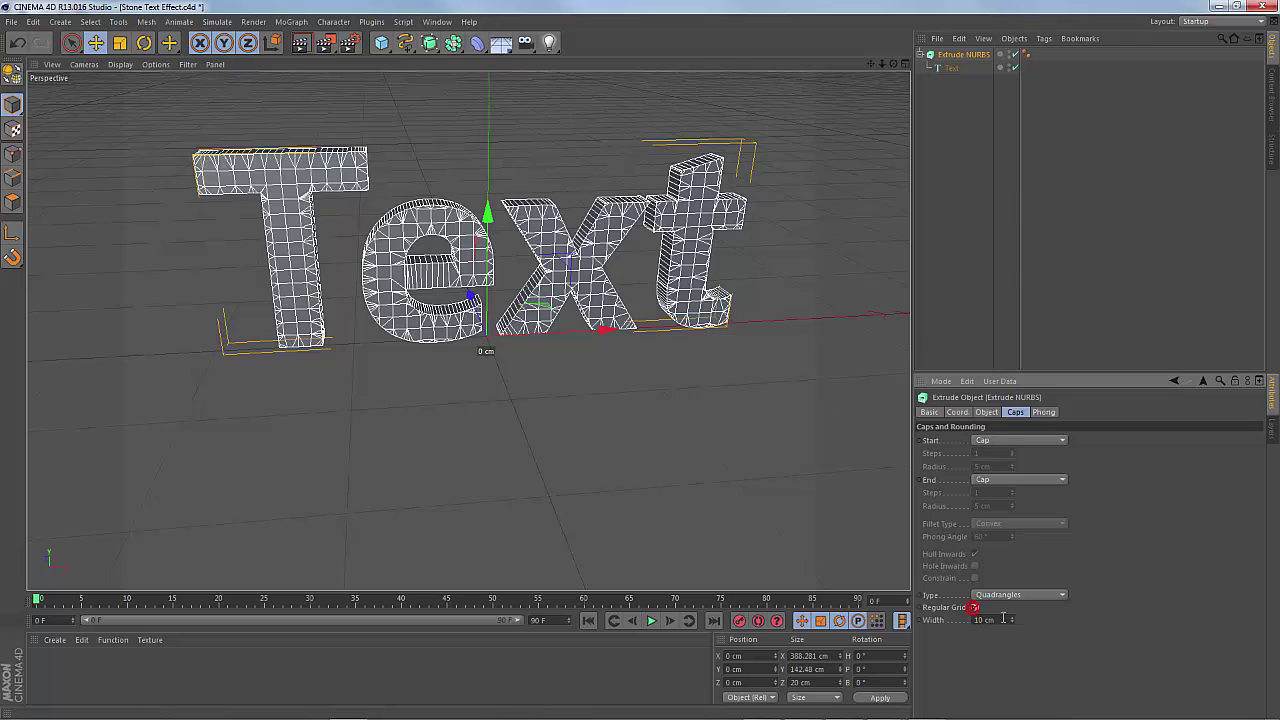
click(1013, 623)
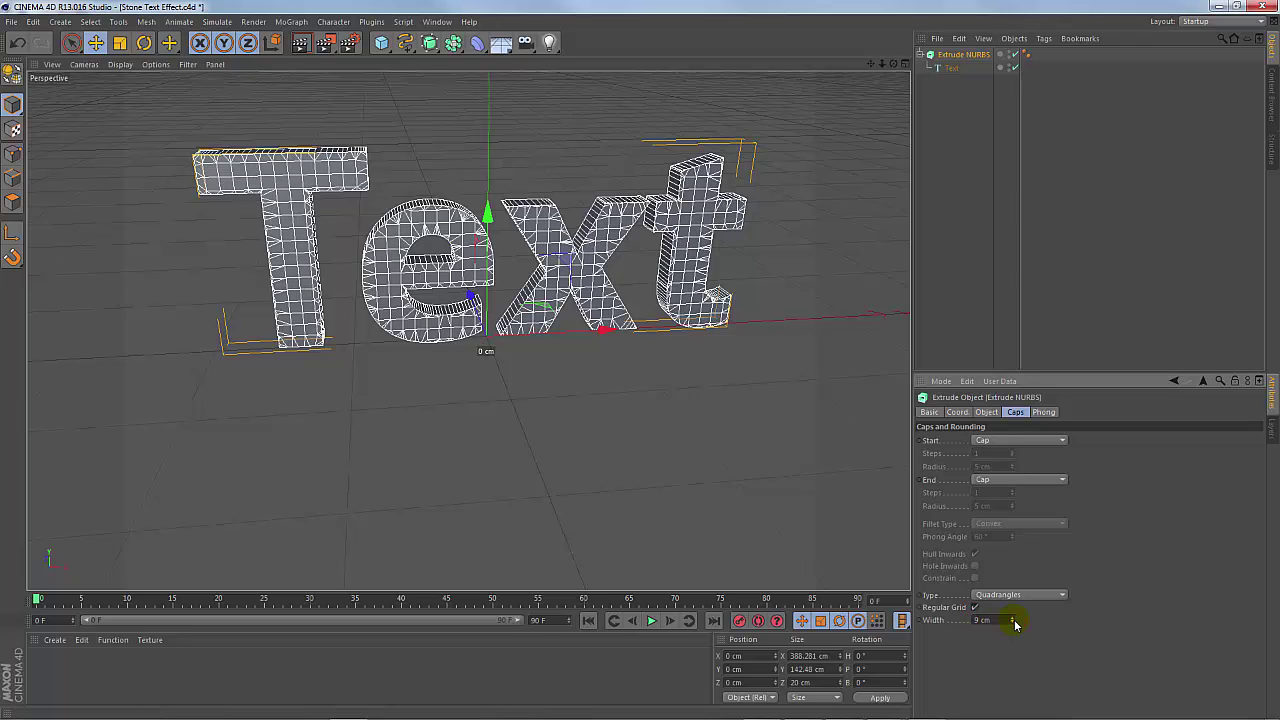
click(1013, 623)
click(1013, 623)
click(1013, 623)
click(1013, 623)
click(1013, 623)
click(1013, 623)
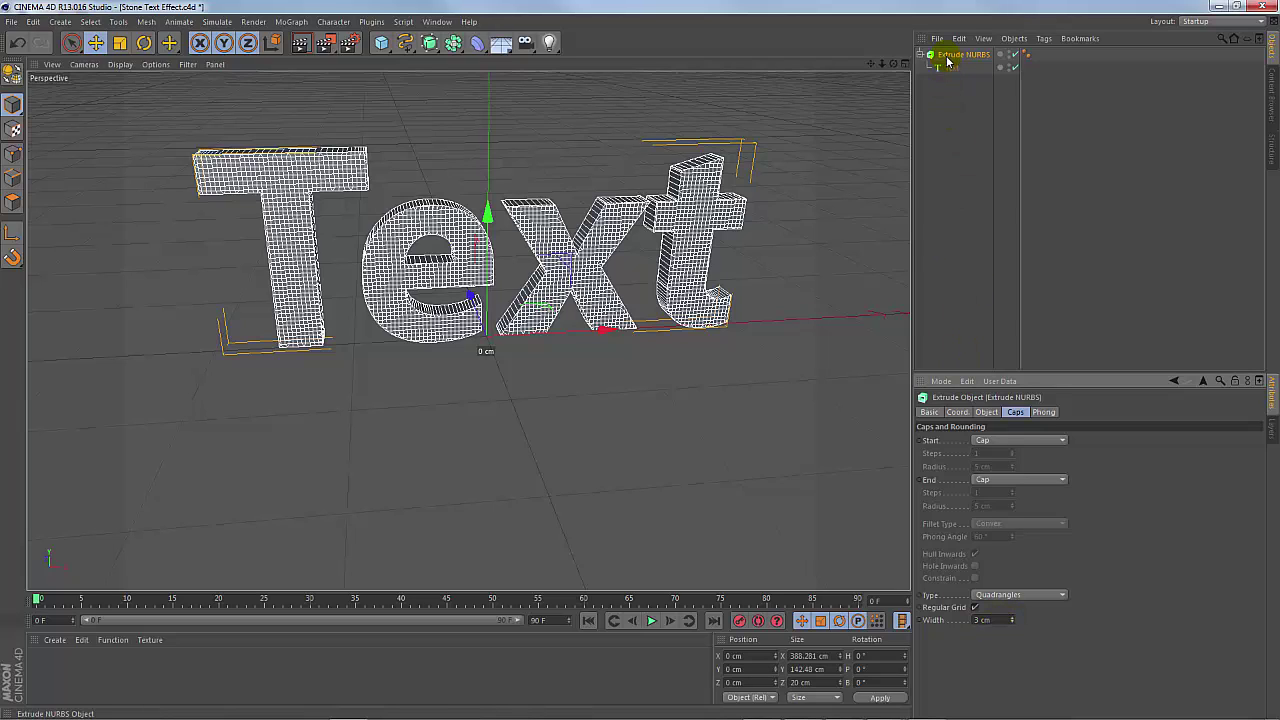
click(70, 677)
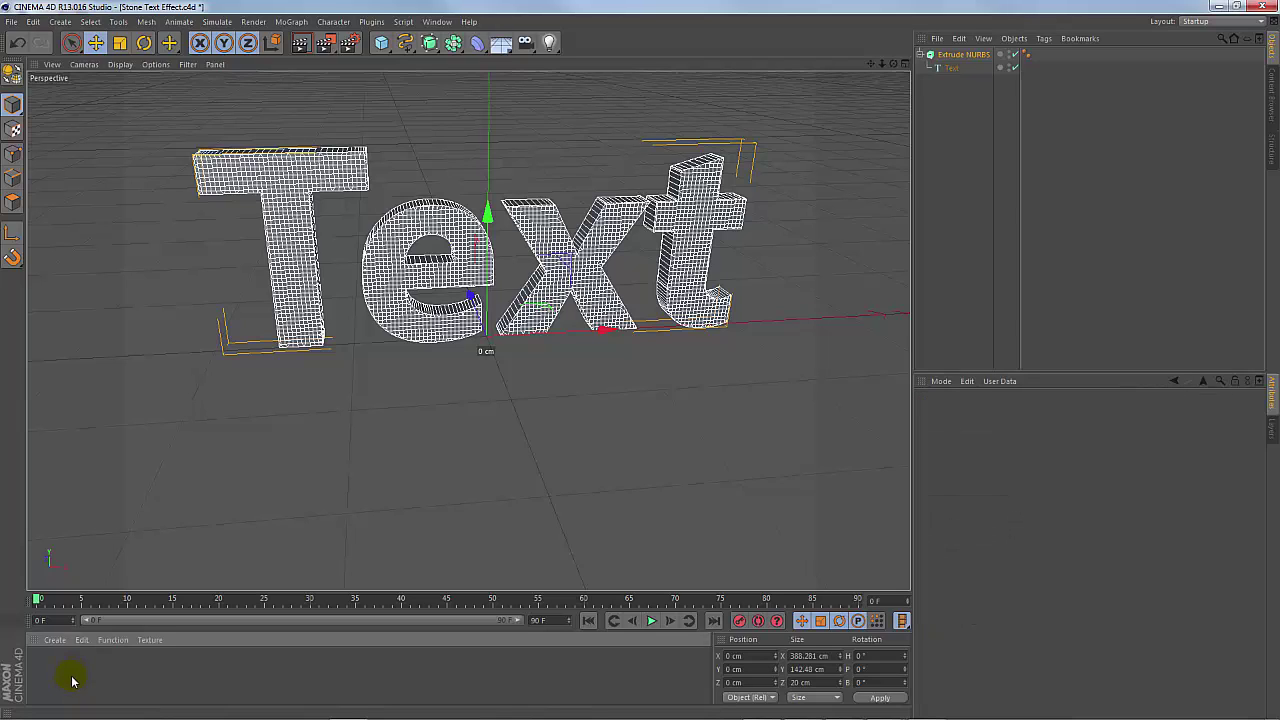
- Create a new material, Mat, and open it in the Material Editor
click(54, 640)
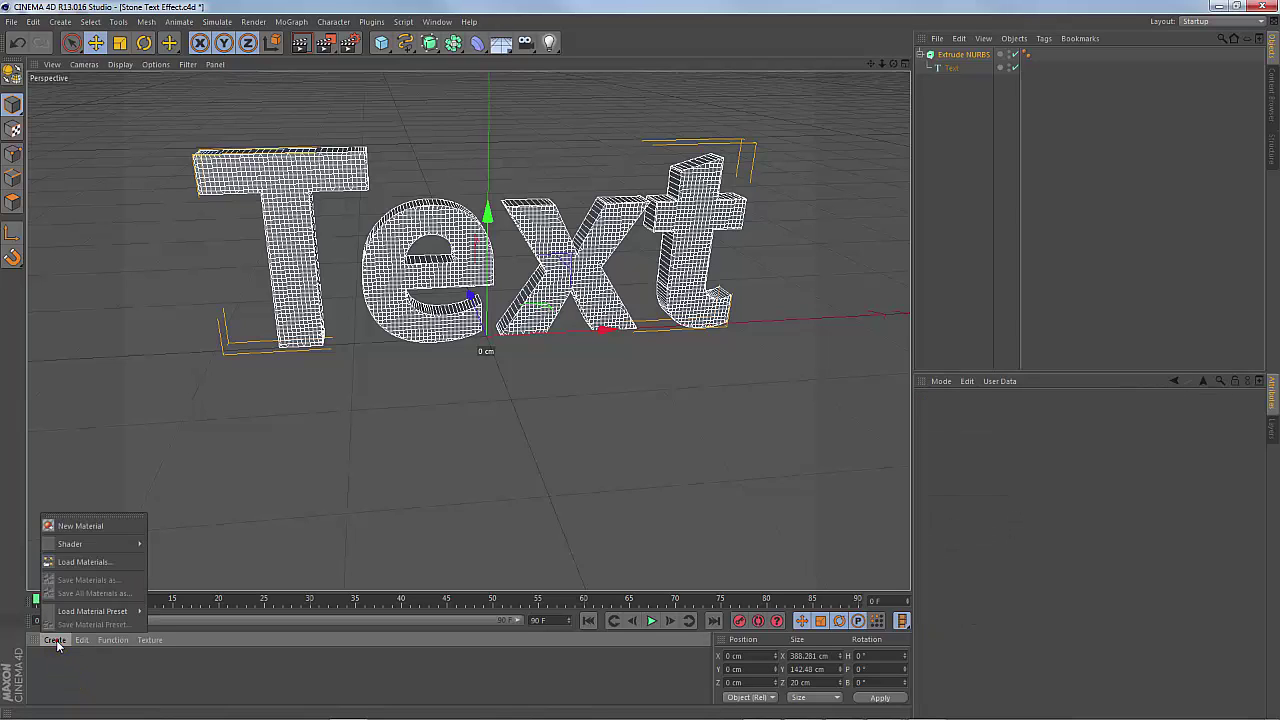
click(88, 527)
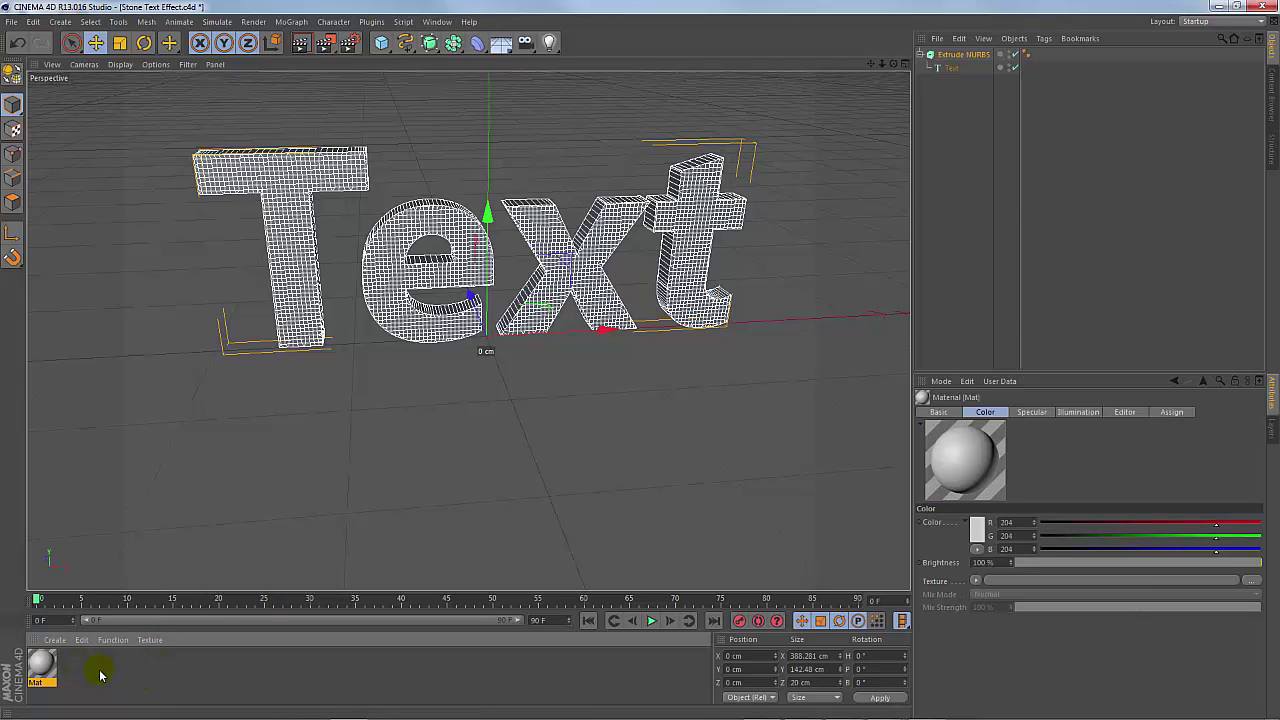
double_click(43, 668)
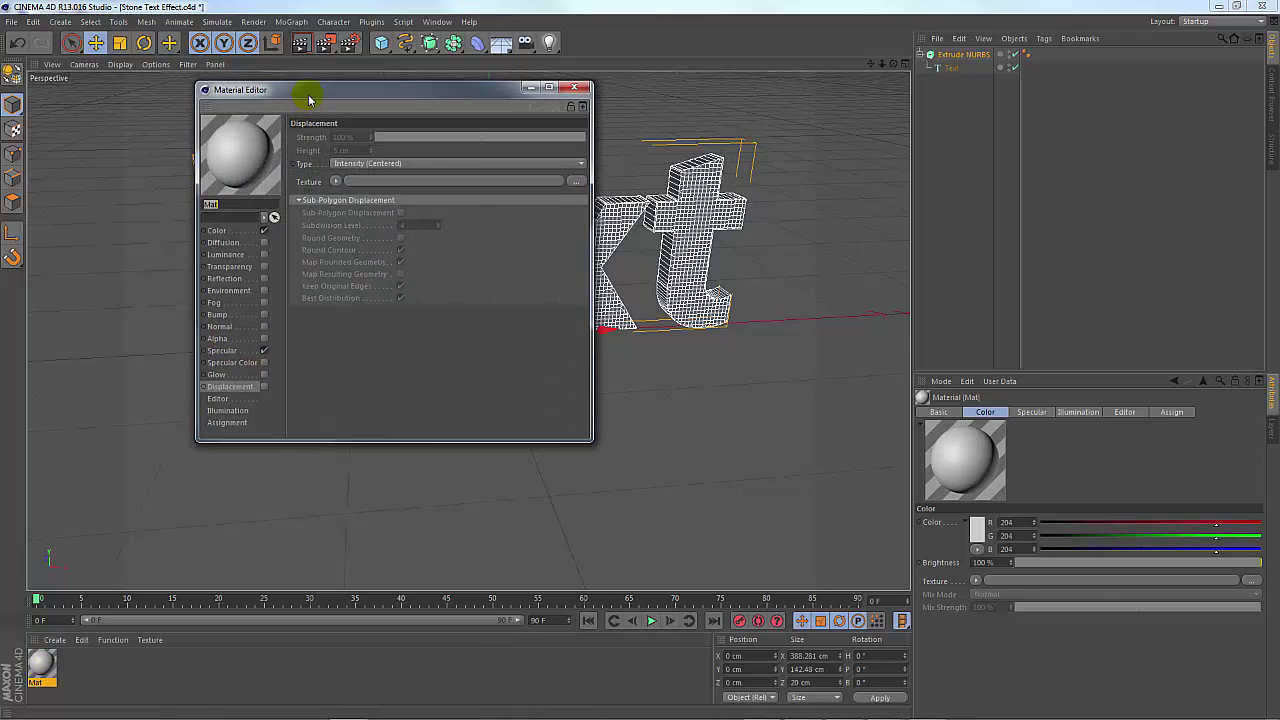
drag(314, 97, 419, 136)
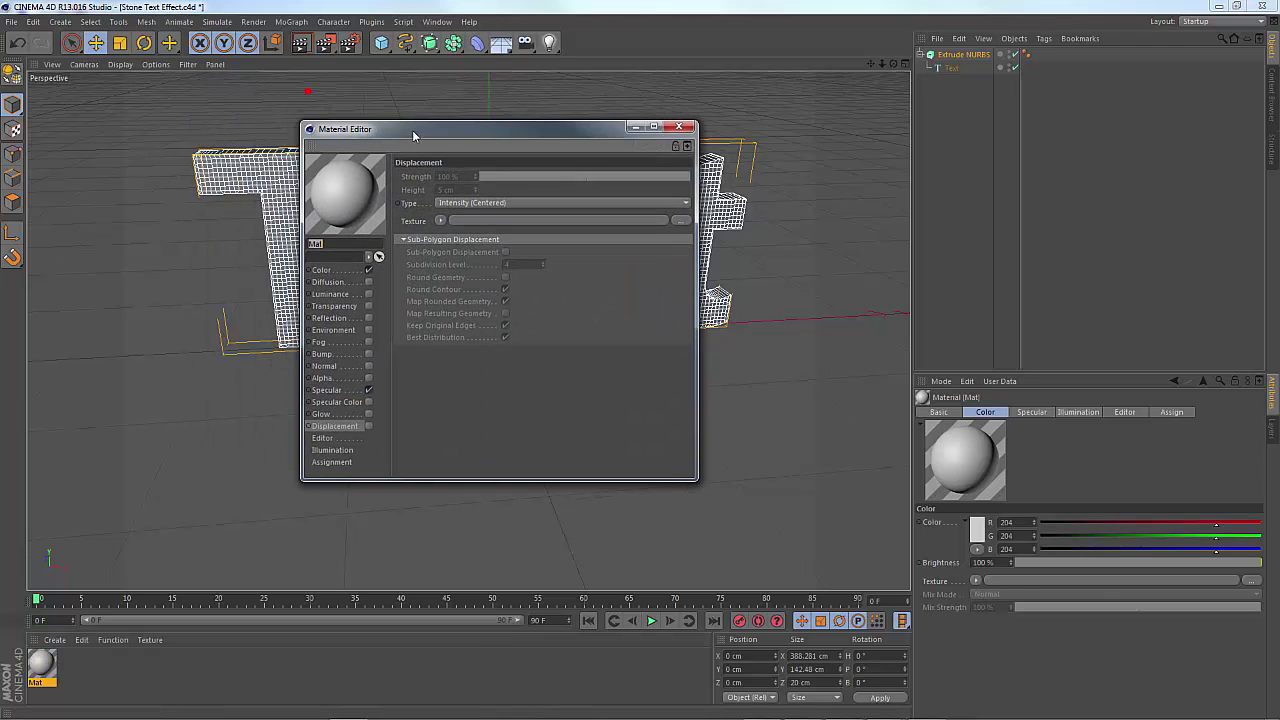
- Enable Displacement on Mat and drive it with a Noise shader texture
click(368, 426)
click(350, 428)
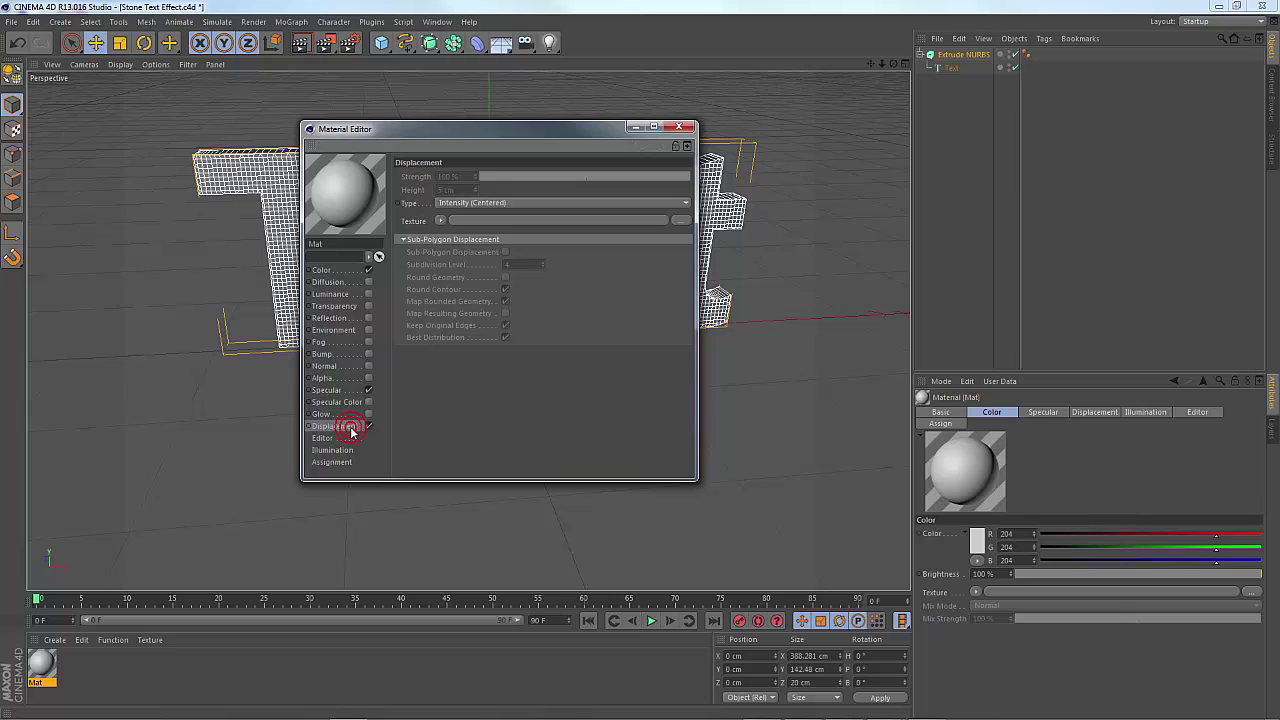
click(440, 224)
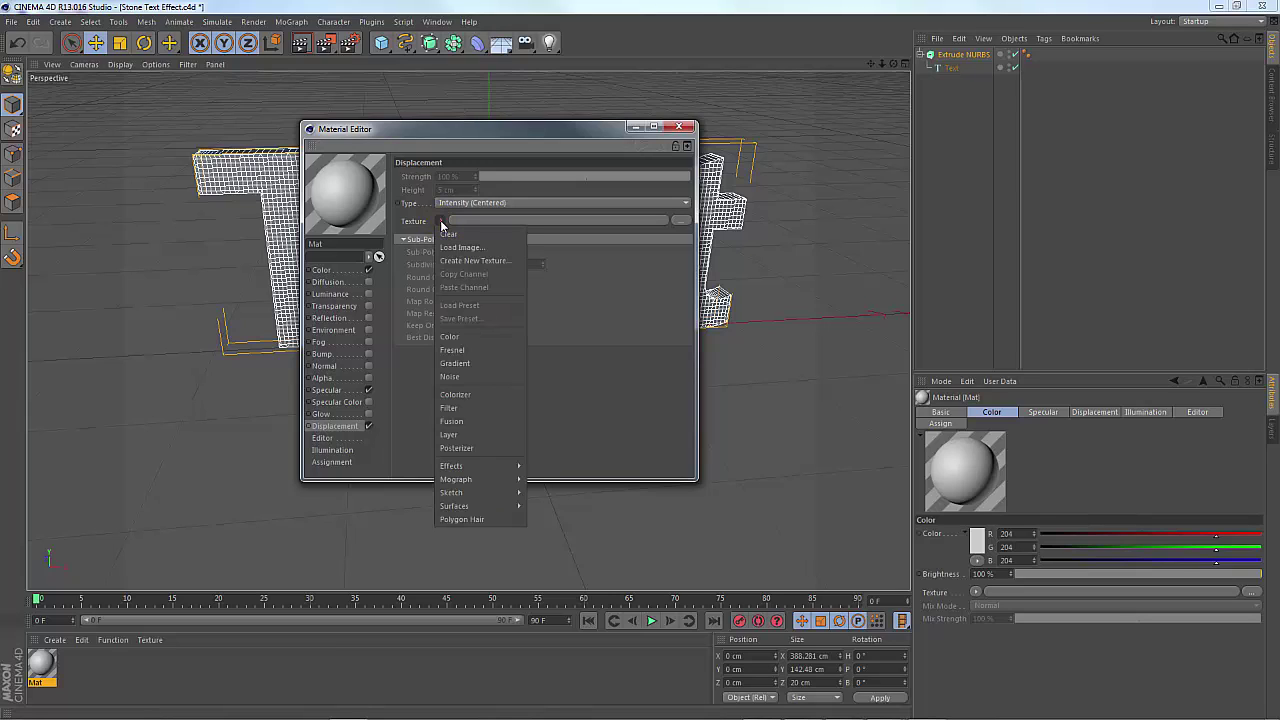
click(451, 377)
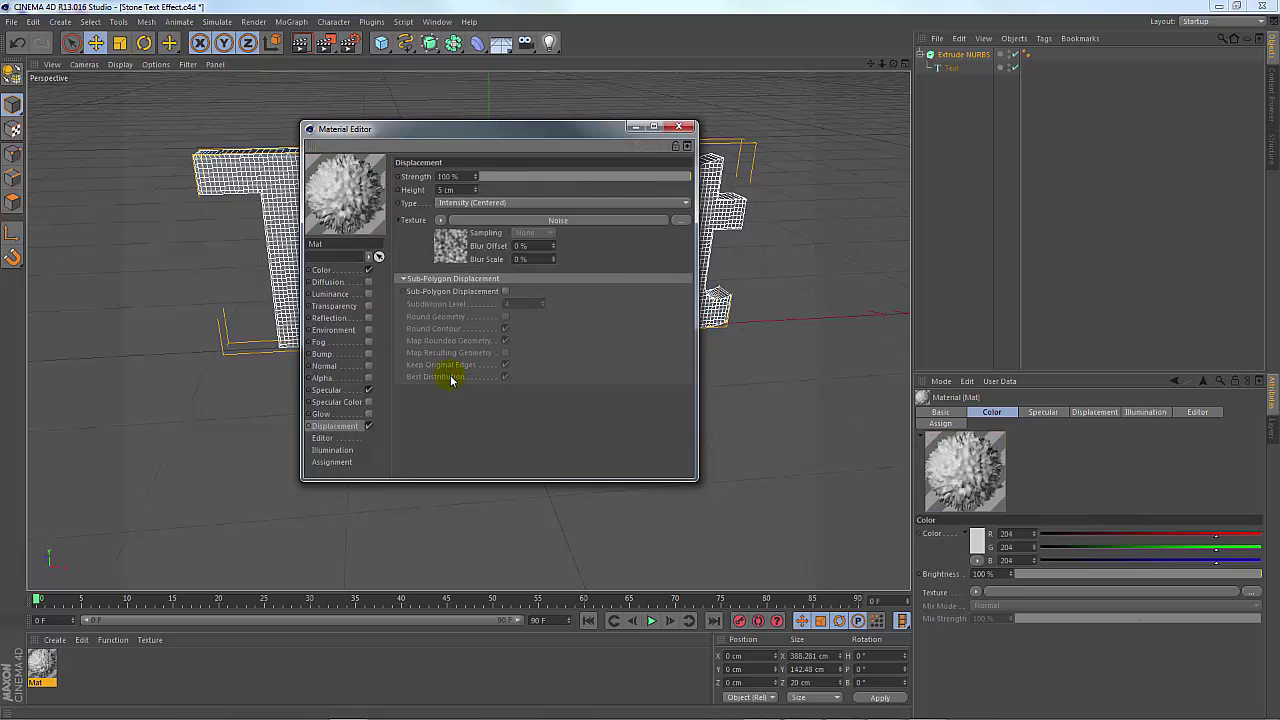
click(449, 251)
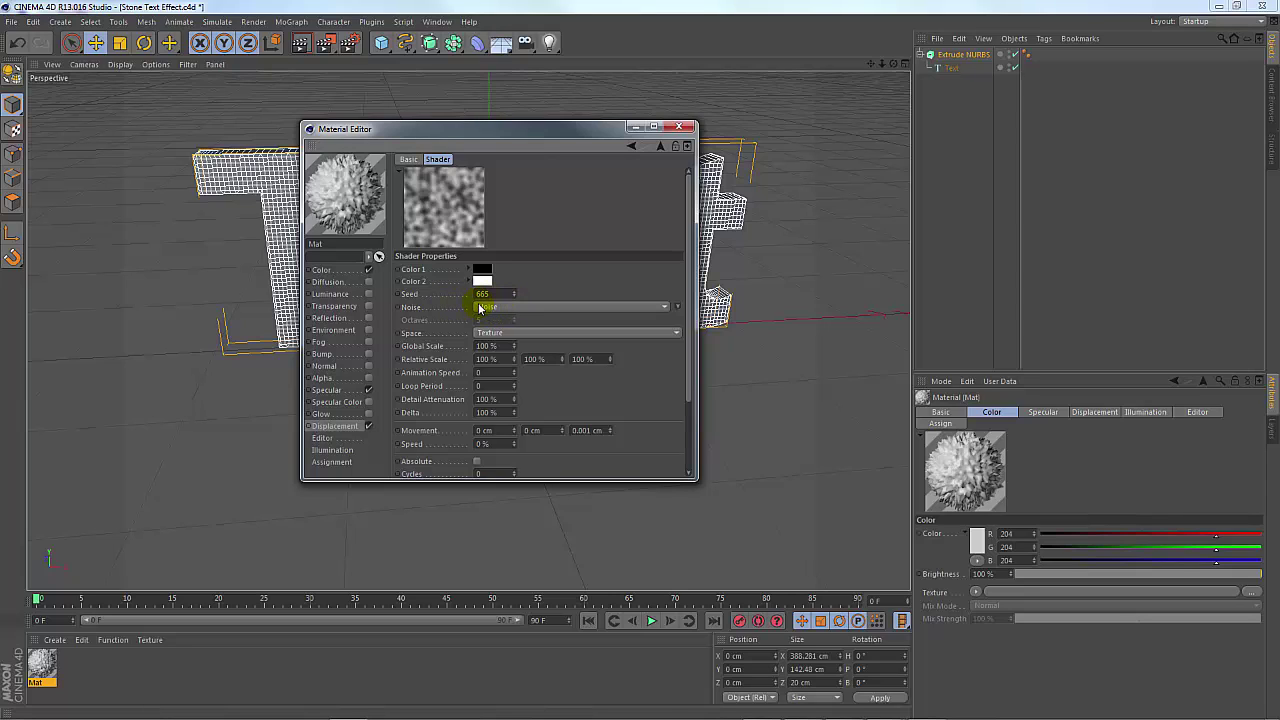
- Set the displacement noise type to Cell Voronoi with 160% Global Scale
click(480, 308)
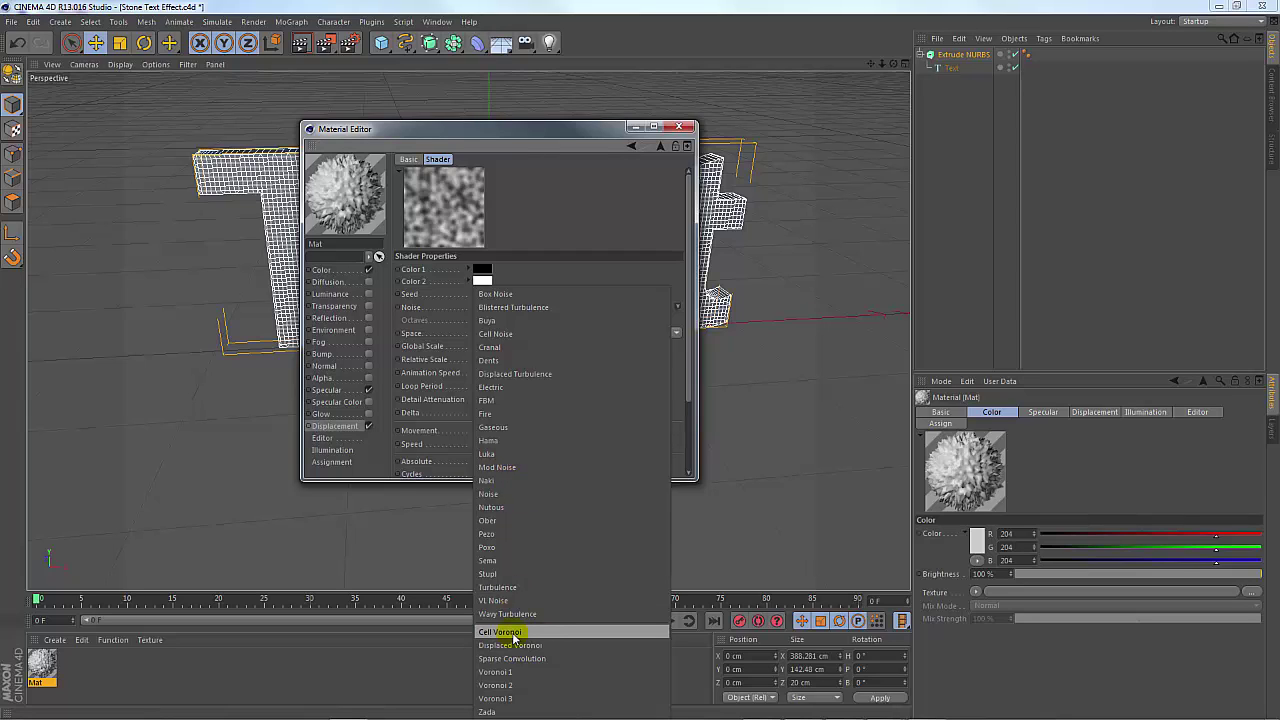
click(509, 636)
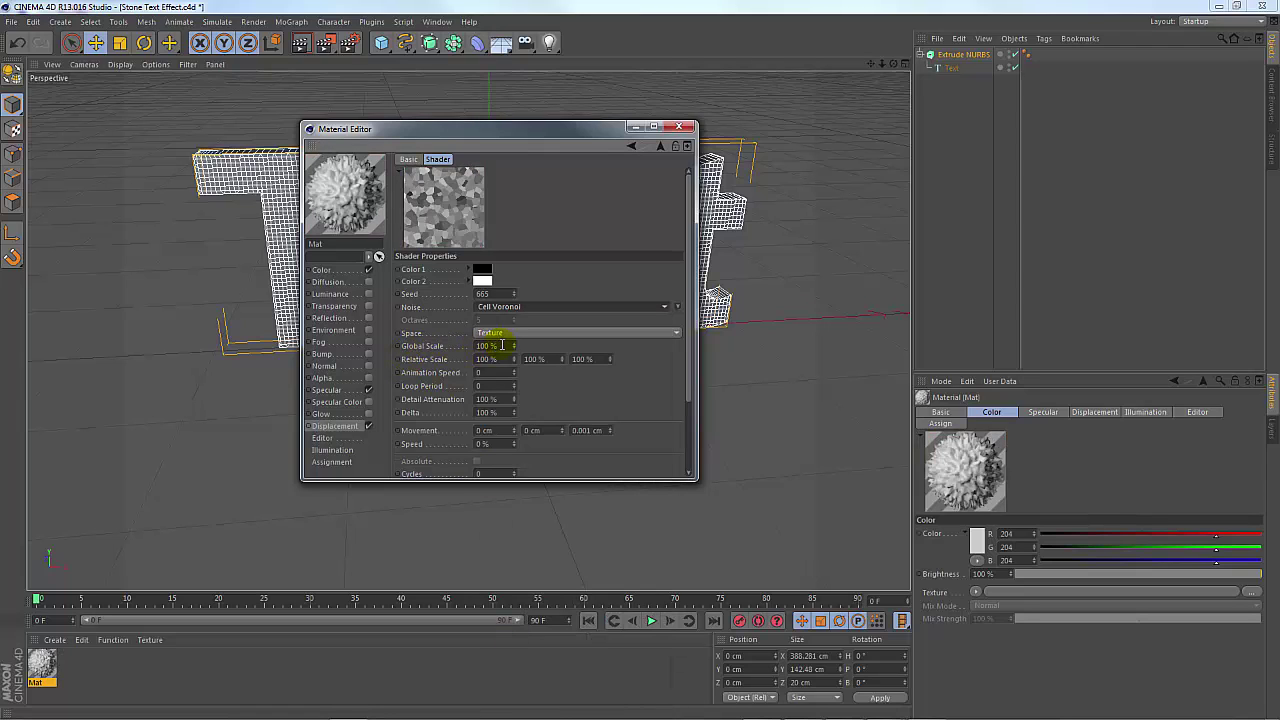
drag(502, 345, 471, 345)
text(160)
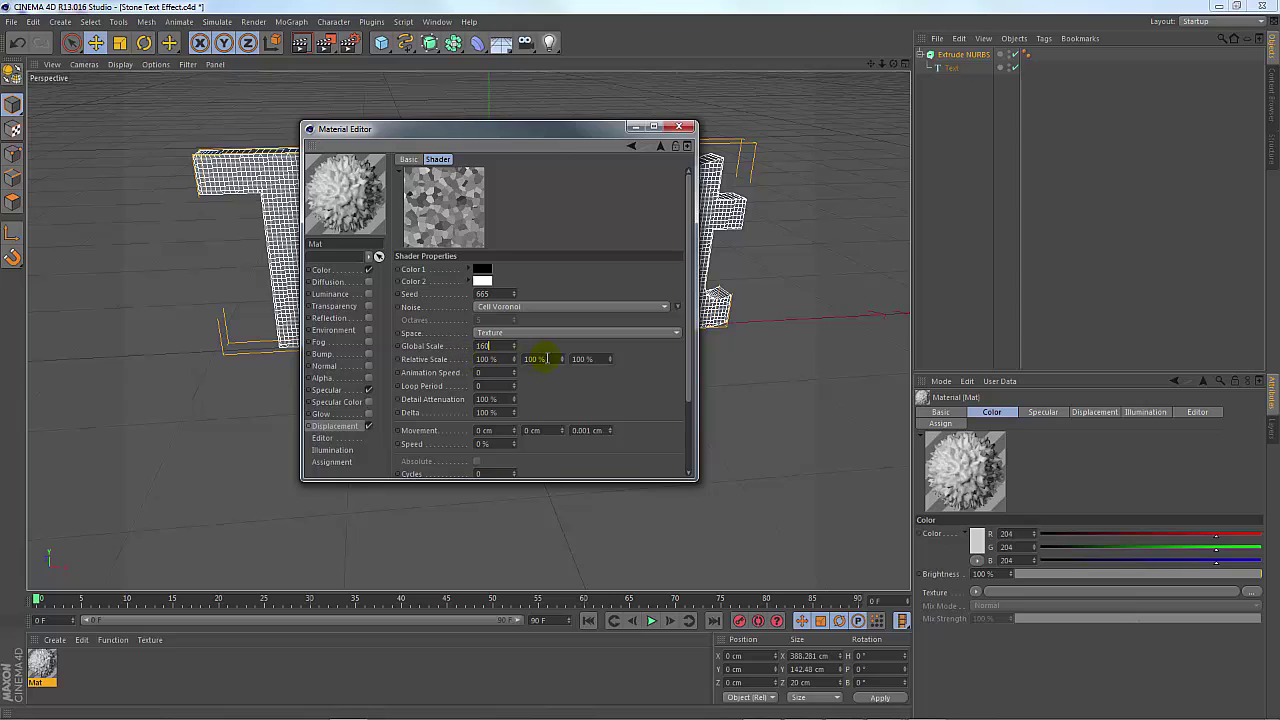
click(546, 358)
text(160)
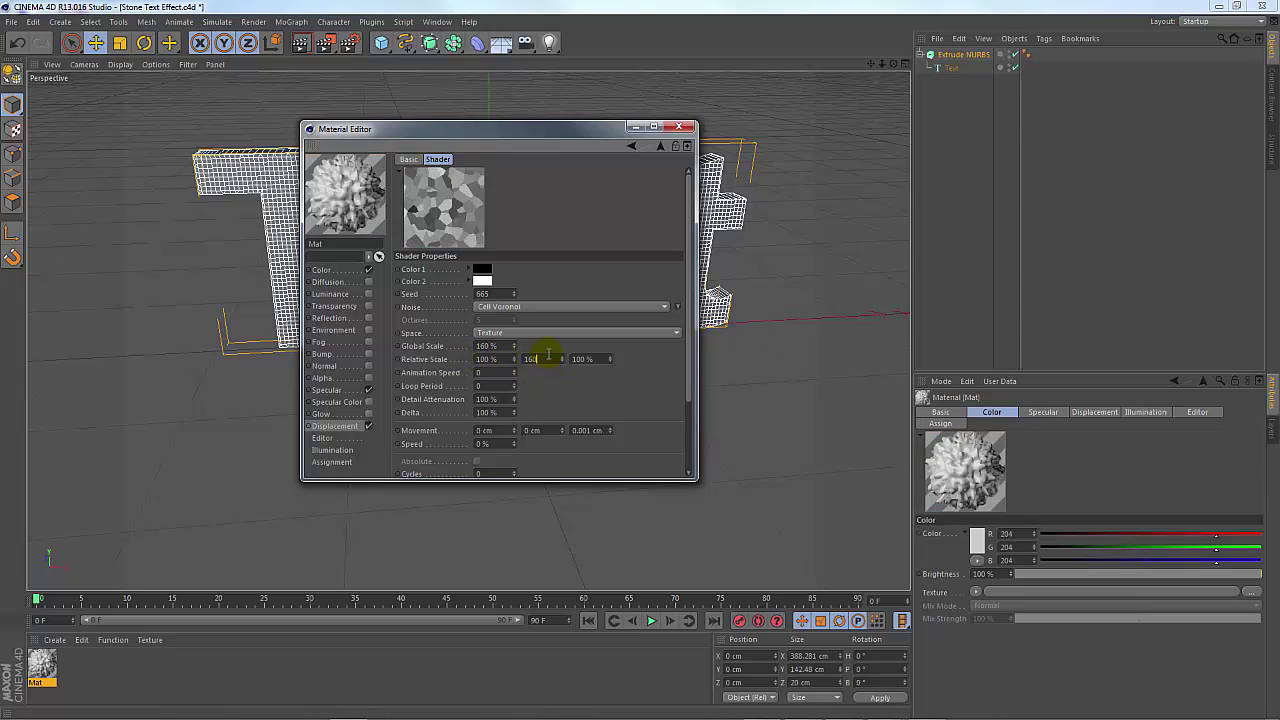
click(340, 427)
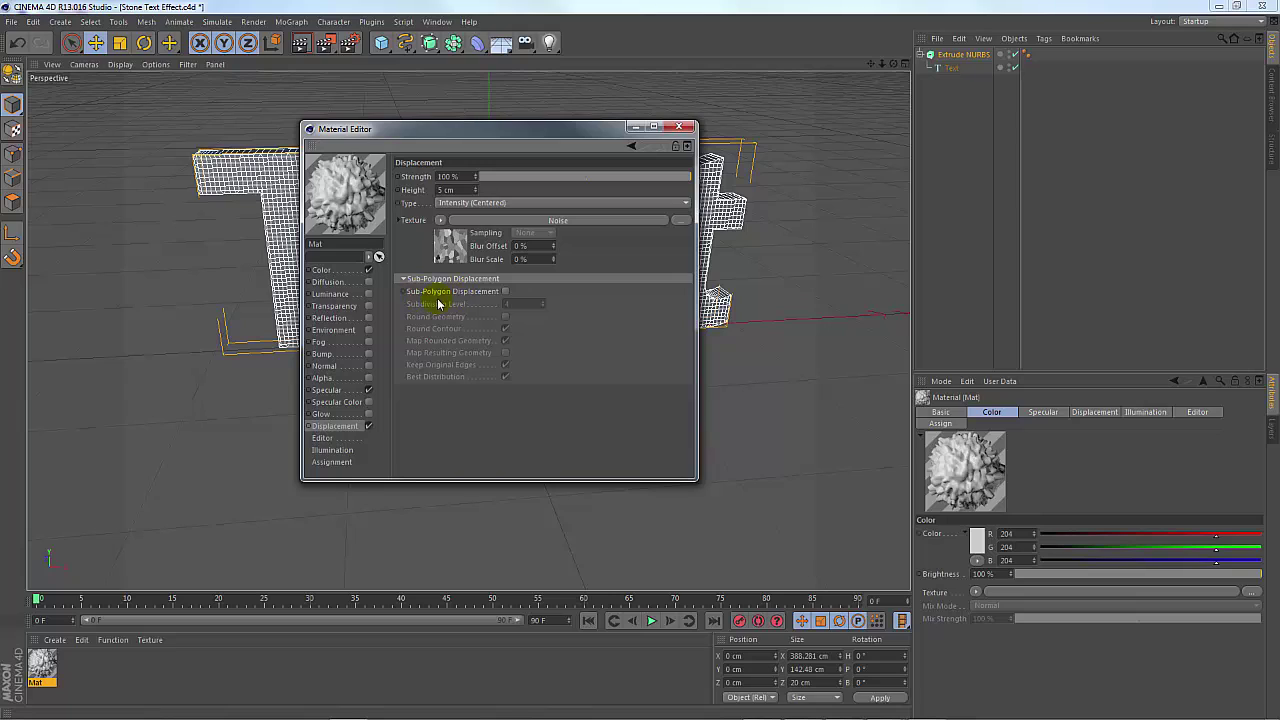
- Enable Sub-Polygon Displacement on Mat at subdivision level 4
click(505, 291)
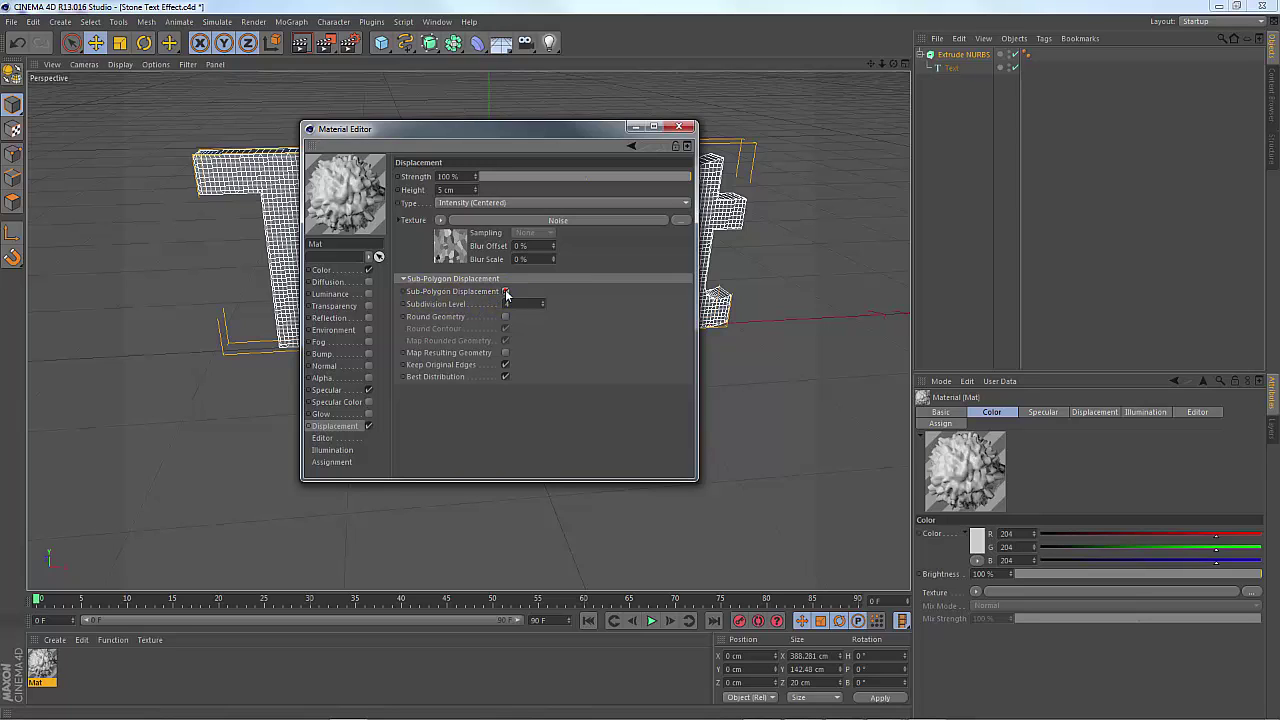
click(326, 271)
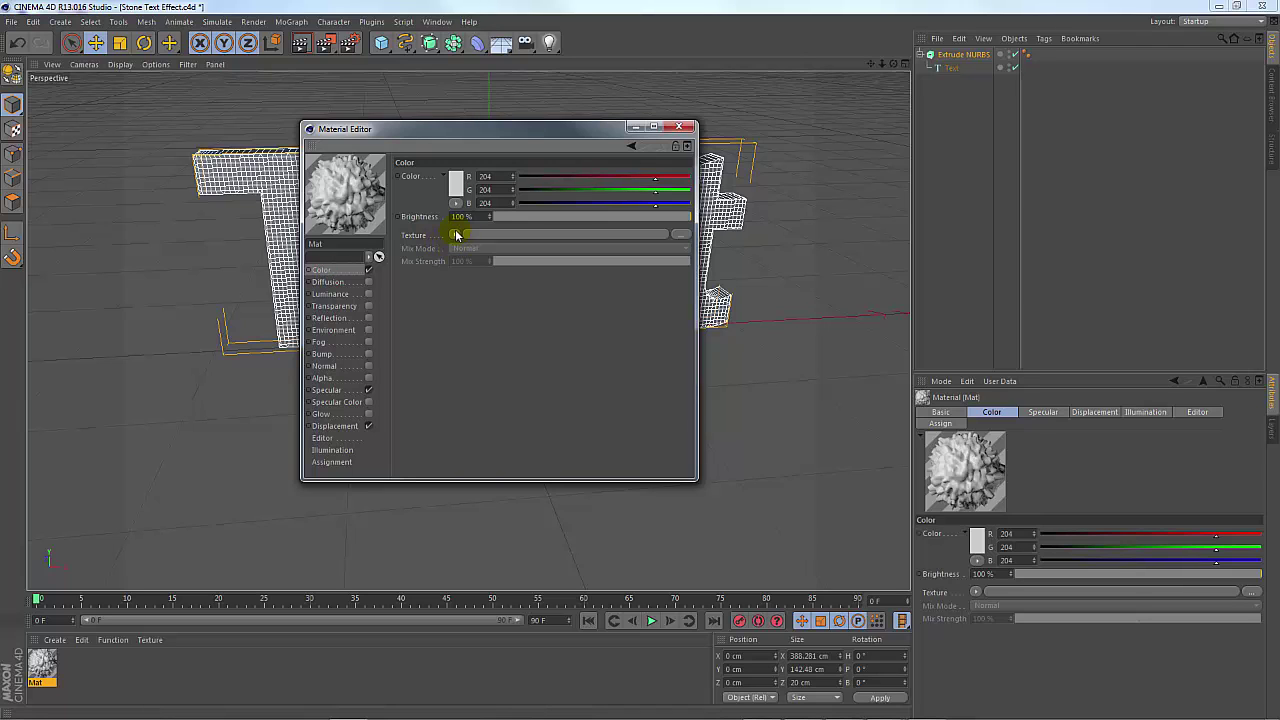
- Load IMG_9194.jpg as Mat's colour texture and switch on the Bump channel
click(681, 238)
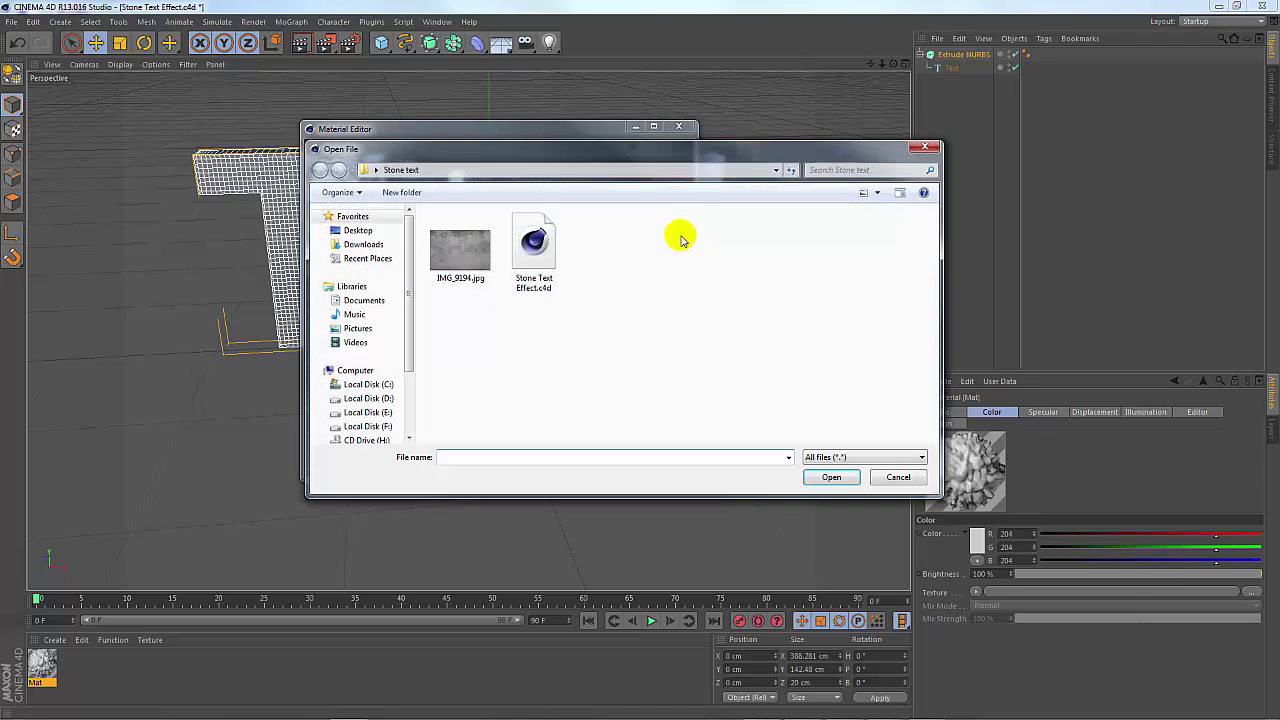
click(462, 253)
click(831, 477)
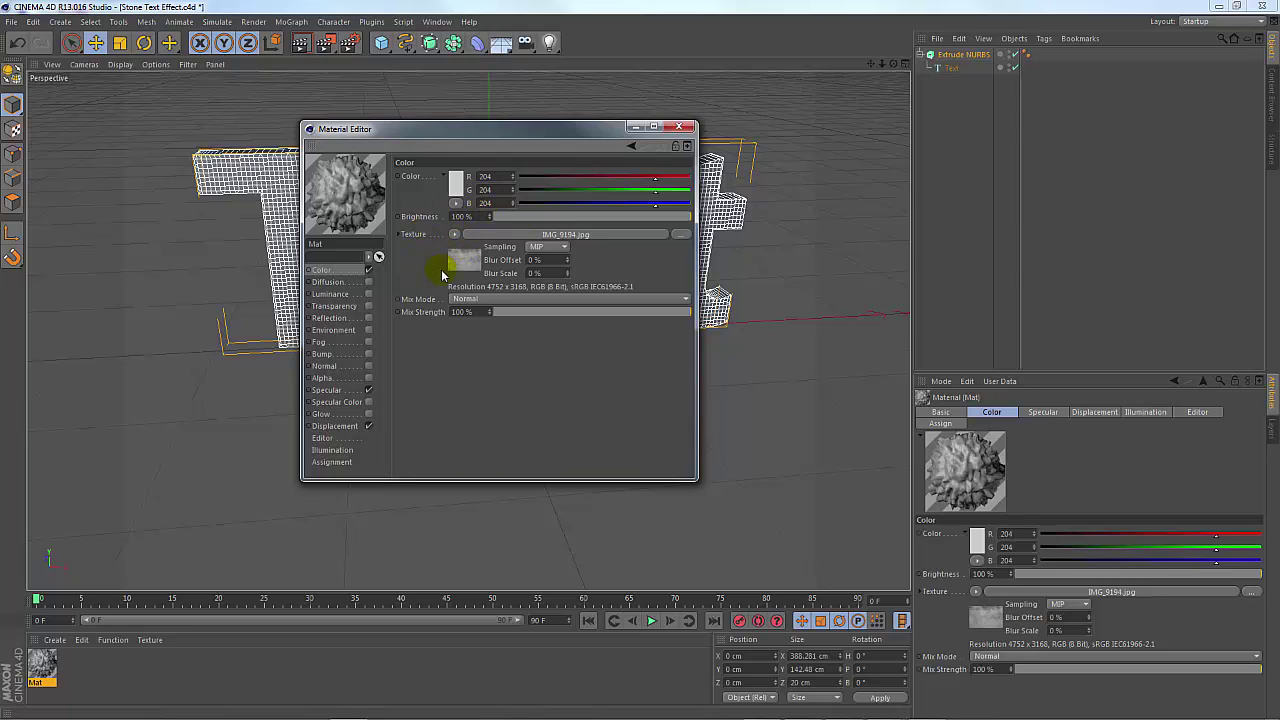
click(369, 355)
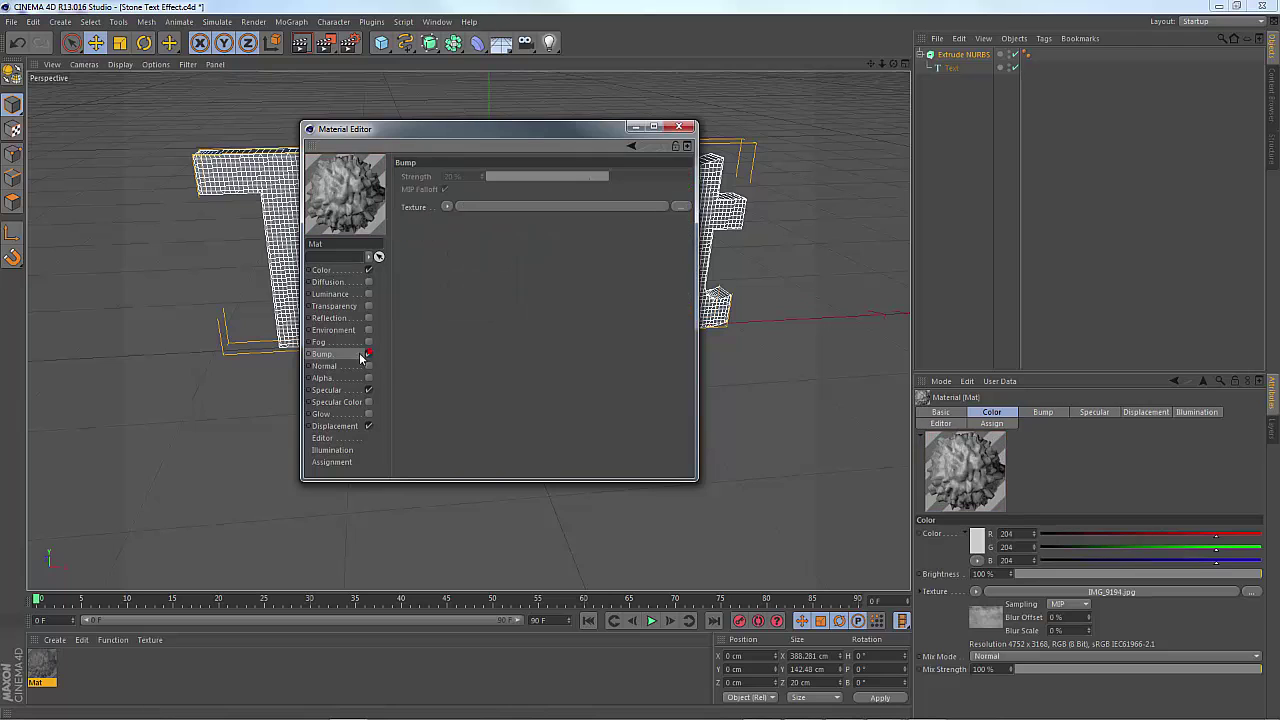
- Load IMG_9194.jpg as the stone material's bump texture
click(446, 208)
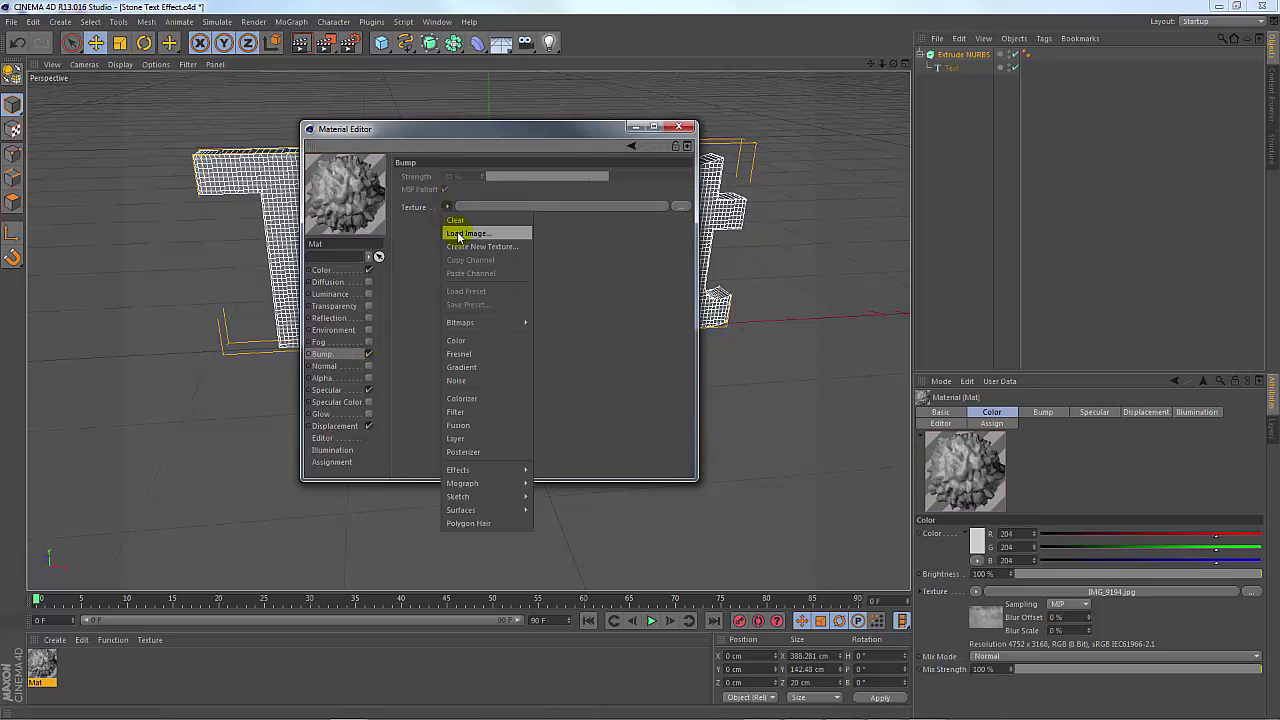
click(460, 233)
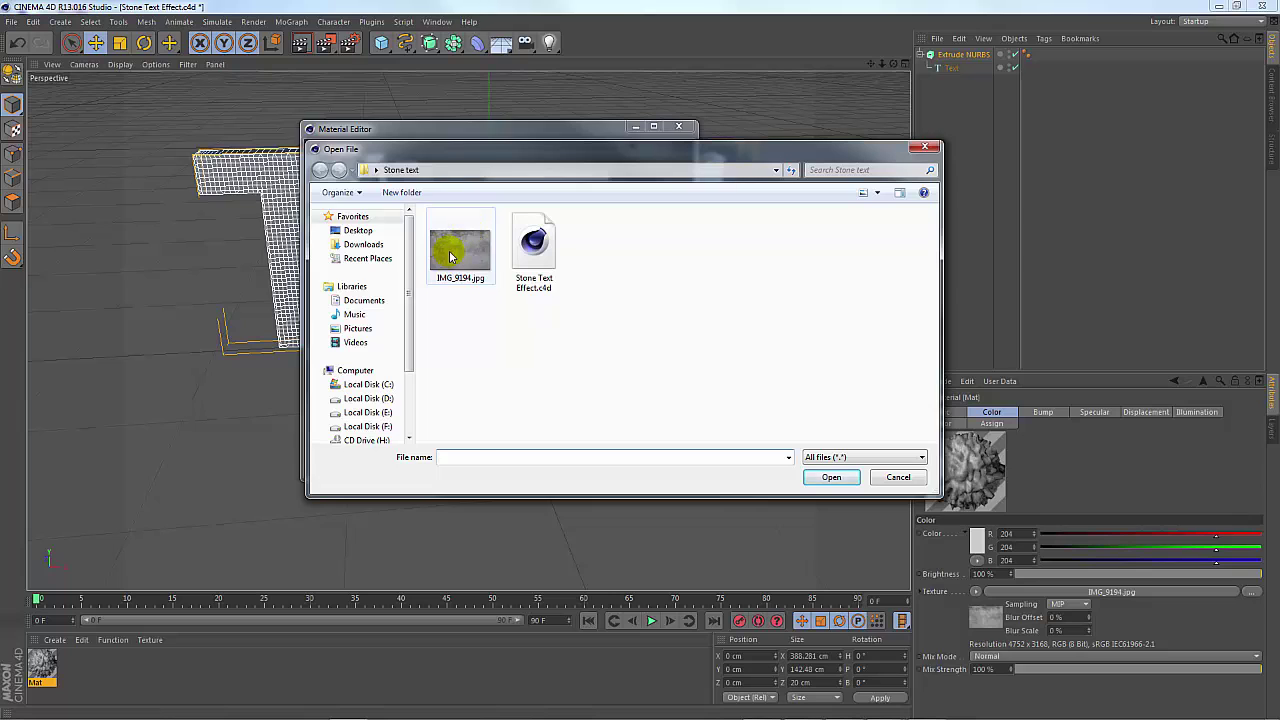
click(452, 248)
click(829, 477)
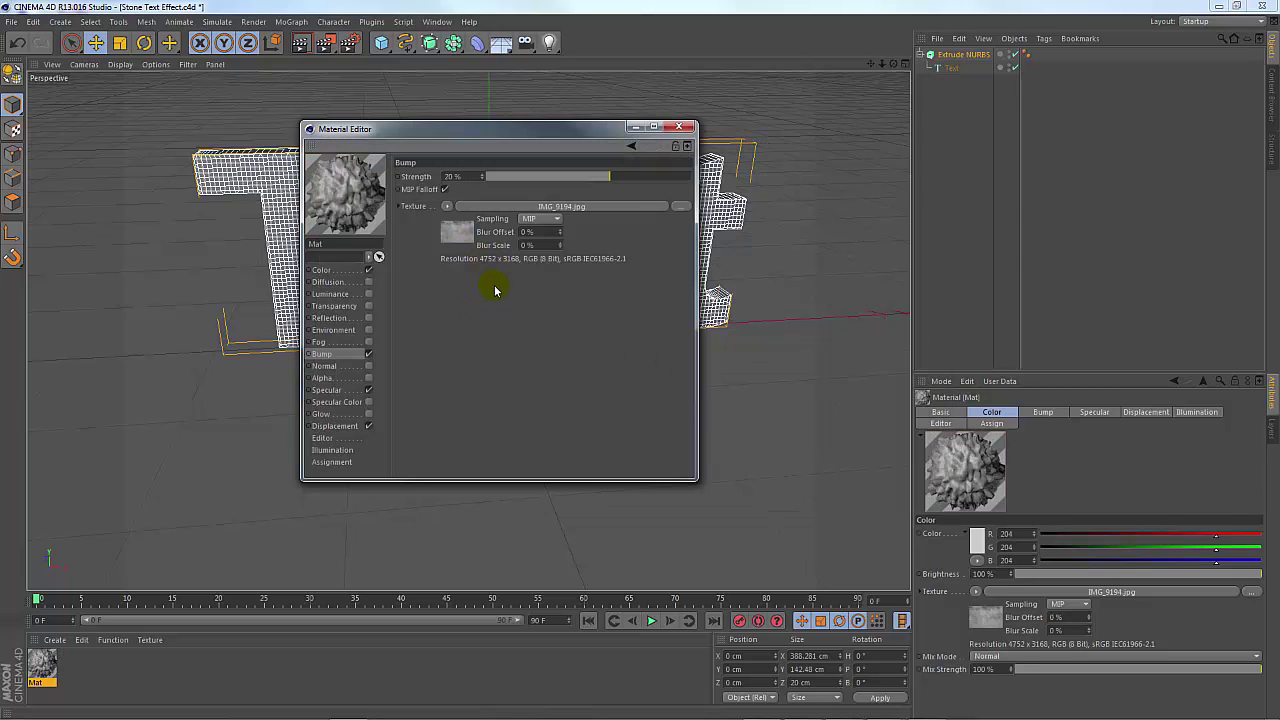
- Set the bump strength to 40% and convert its texture into a Layer shader
double_click(465, 175)
text(0)
click(414, 241)
click(446, 207)
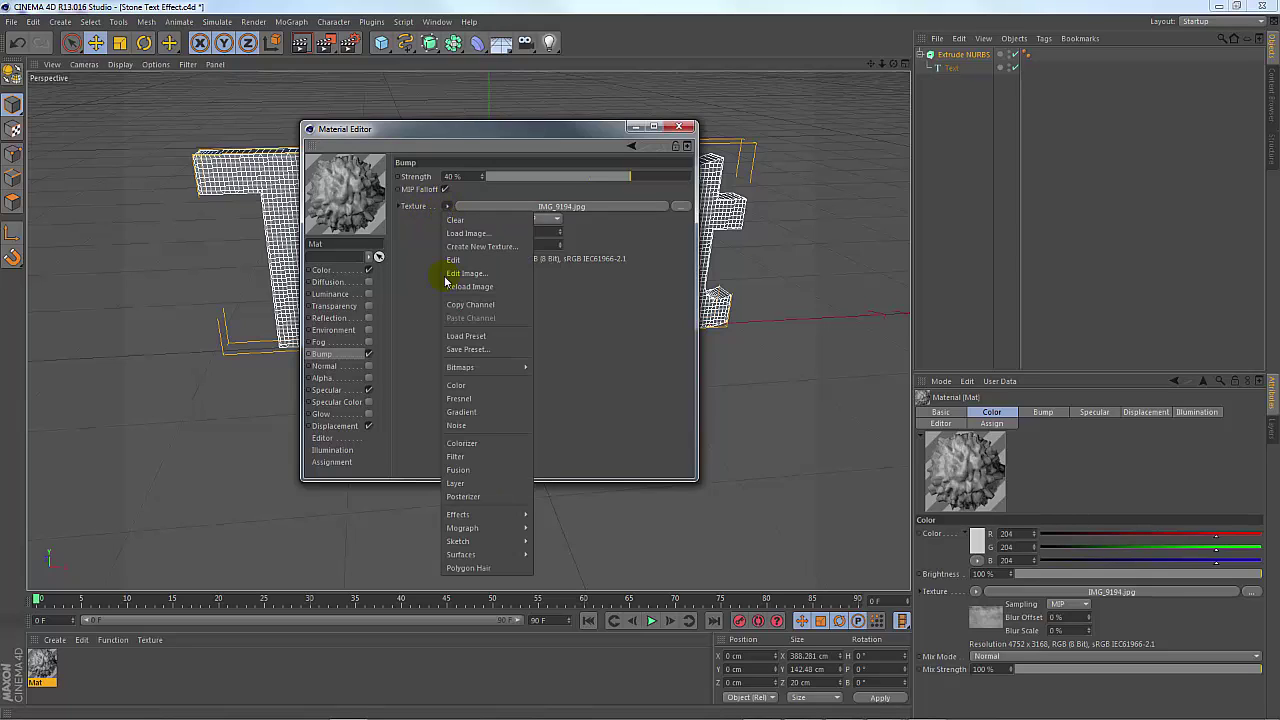
click(456, 485)
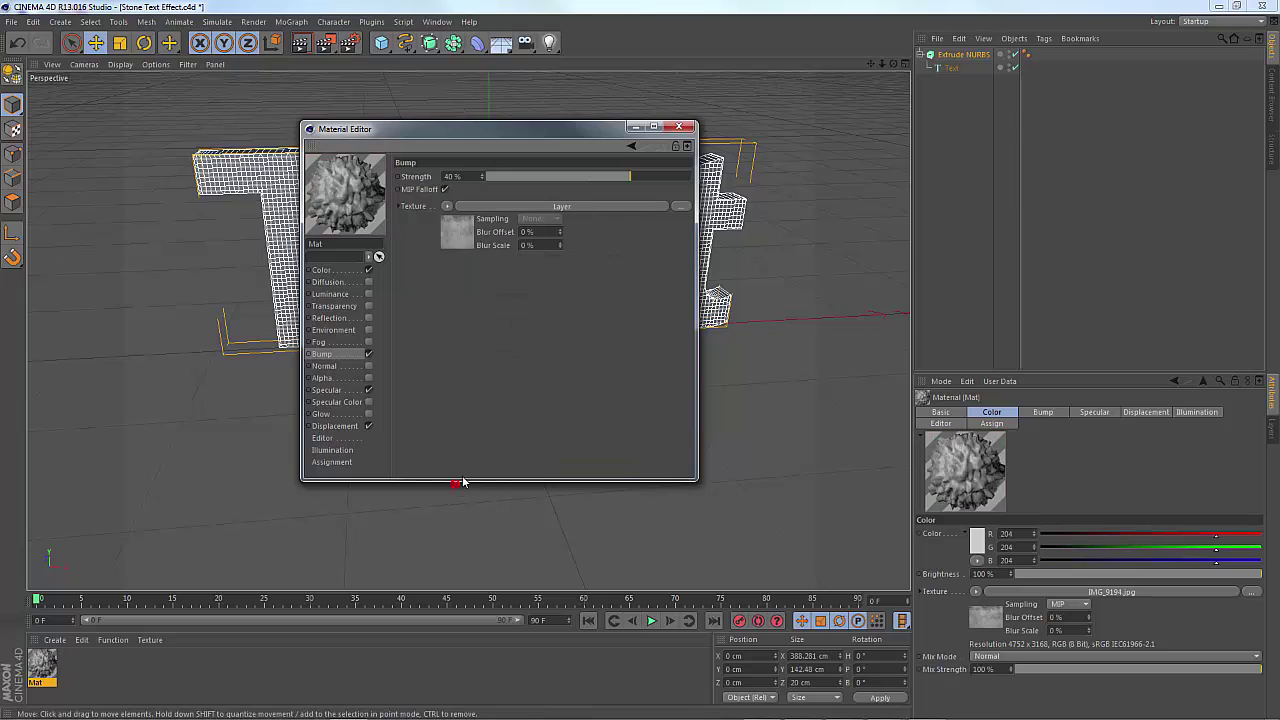
- In the bump Layer shader, add a Brightness/Contrast/Gamma effect with Contrast at 40%
click(574, 210)
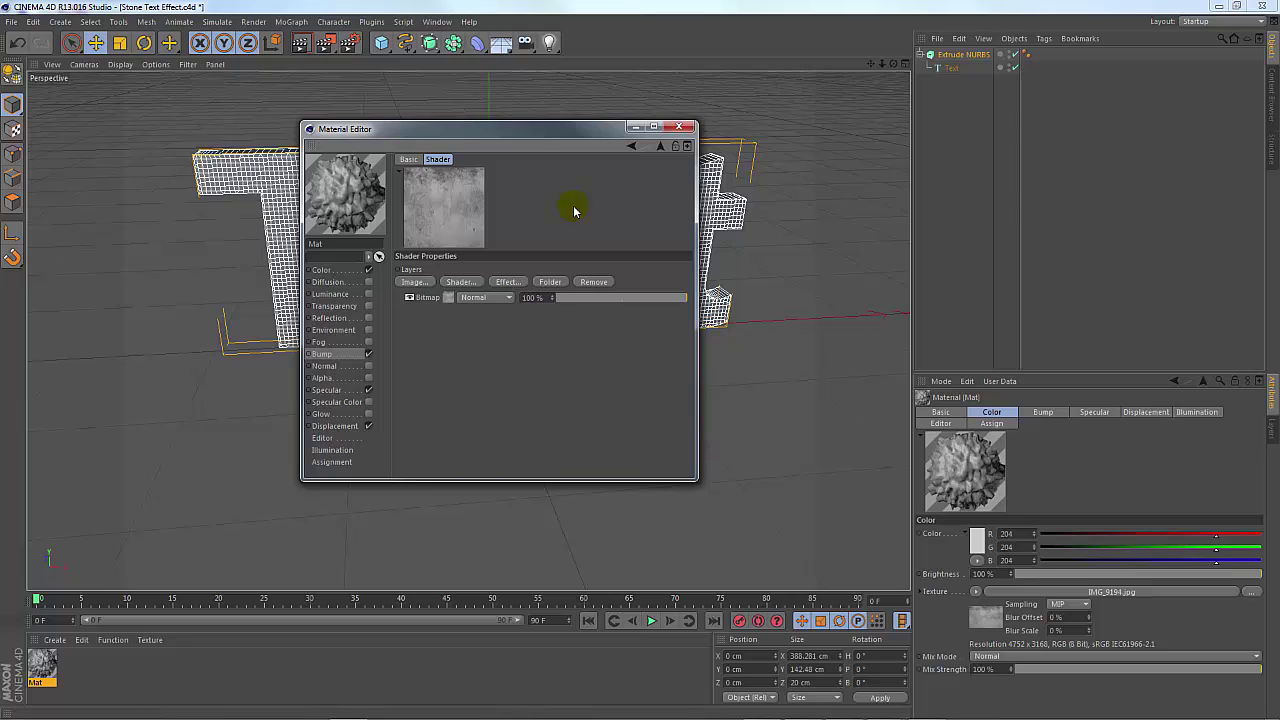
click(507, 281)
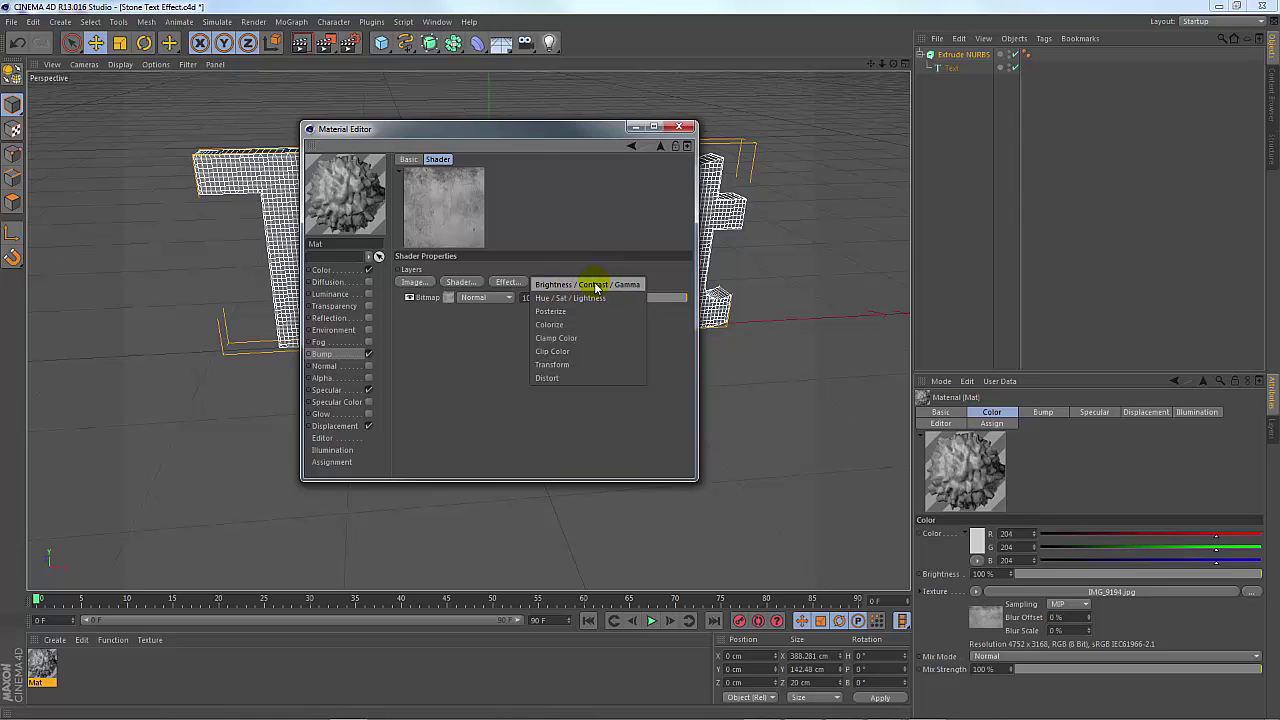
click(593, 286)
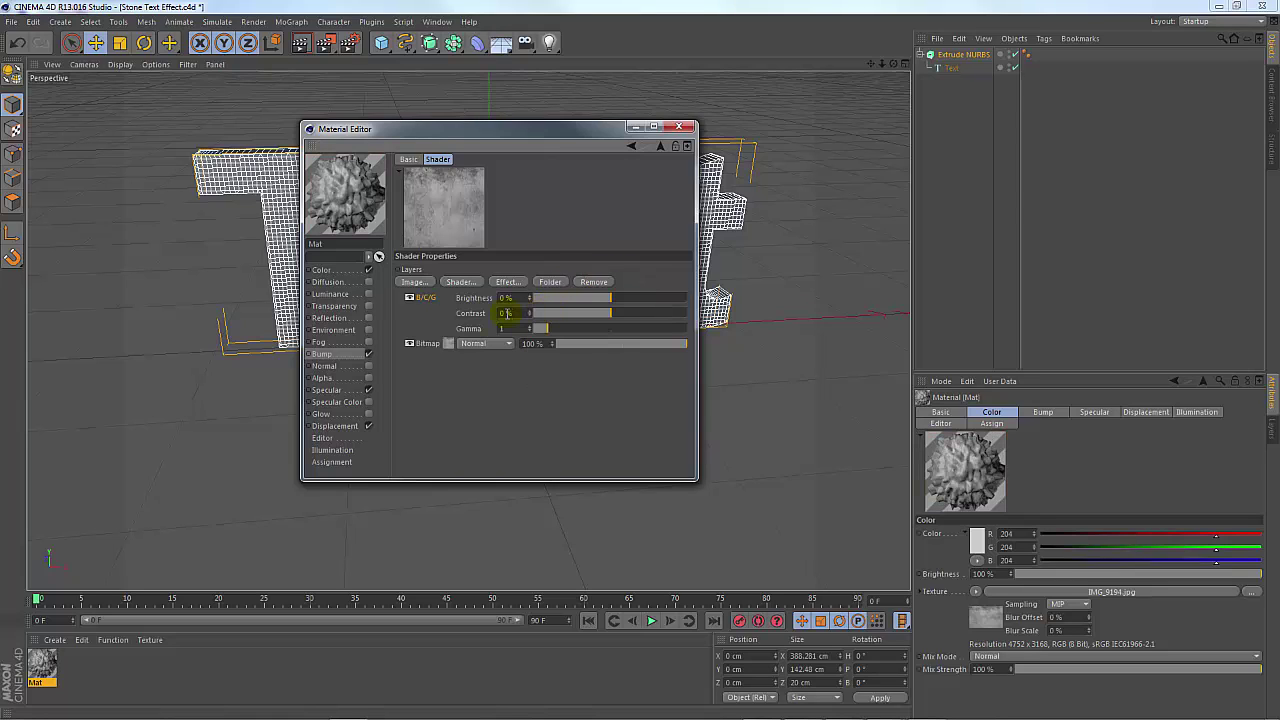
drag(610, 313, 642, 315)
click(519, 313)
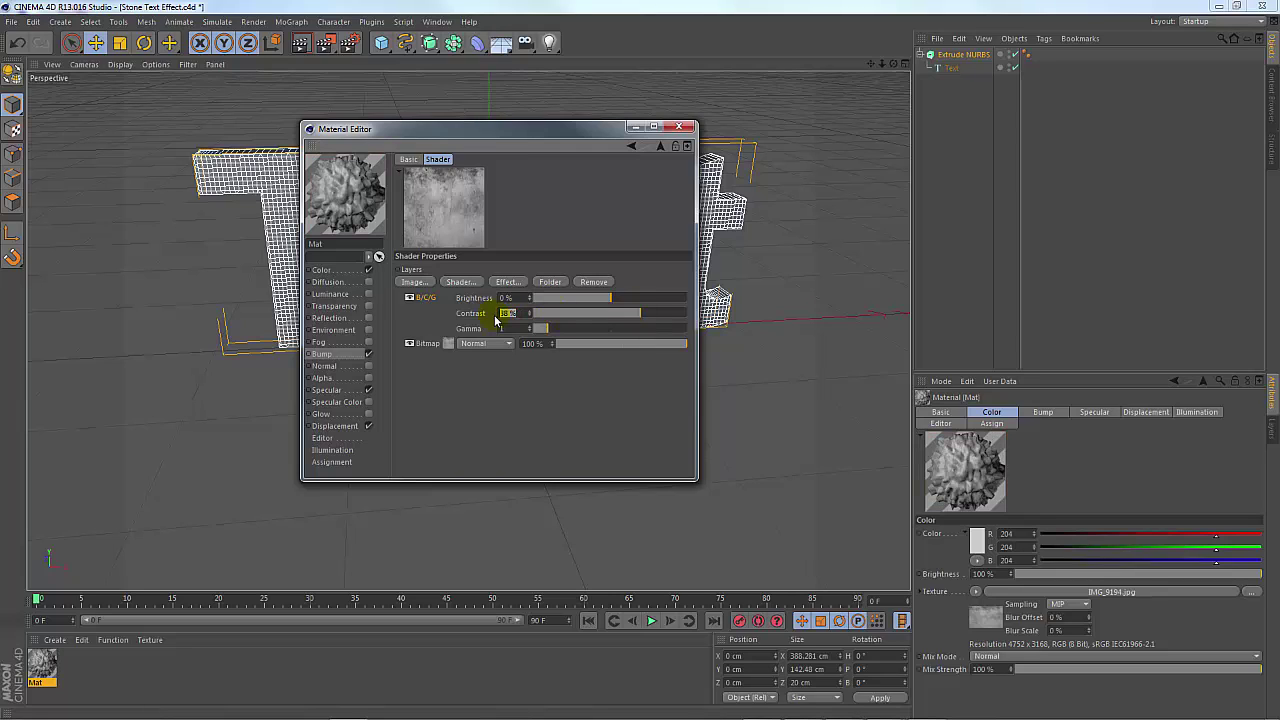
key(Return)
- Drag the Mat material onto the extruded Text and deselect to view the stone-shaded letters
click(681, 127)
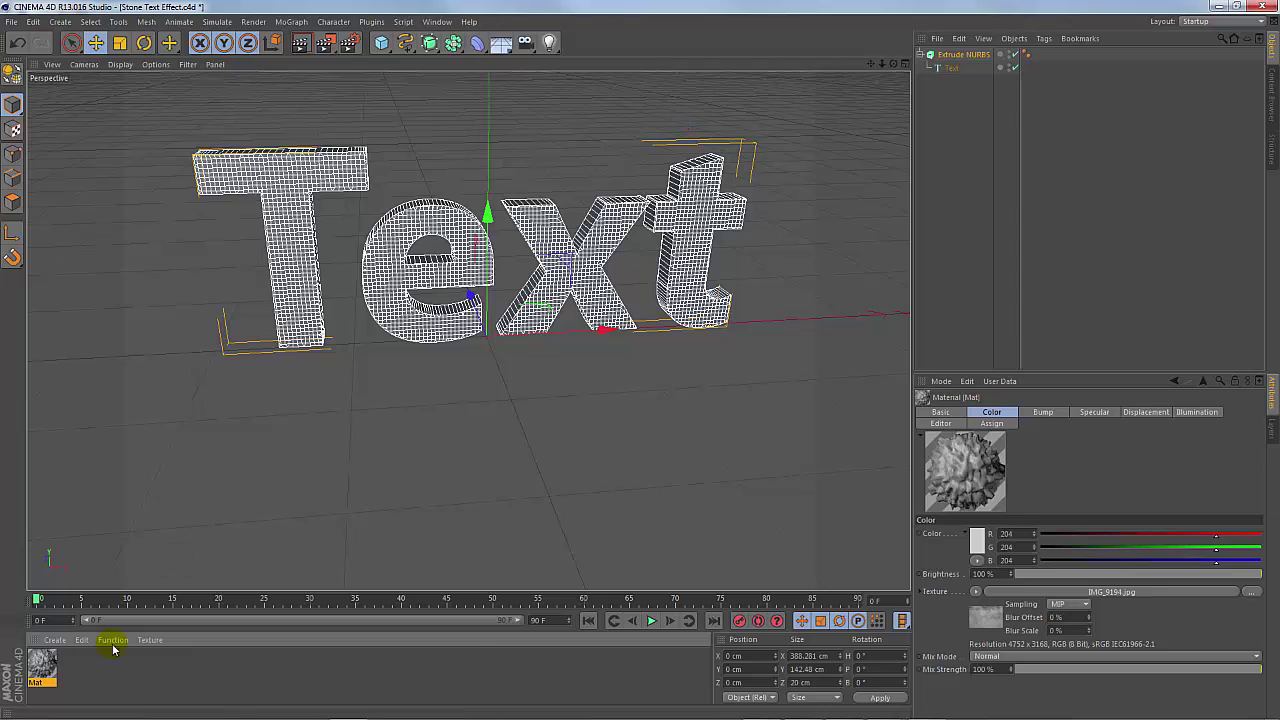
drag(33, 670, 286, 287)
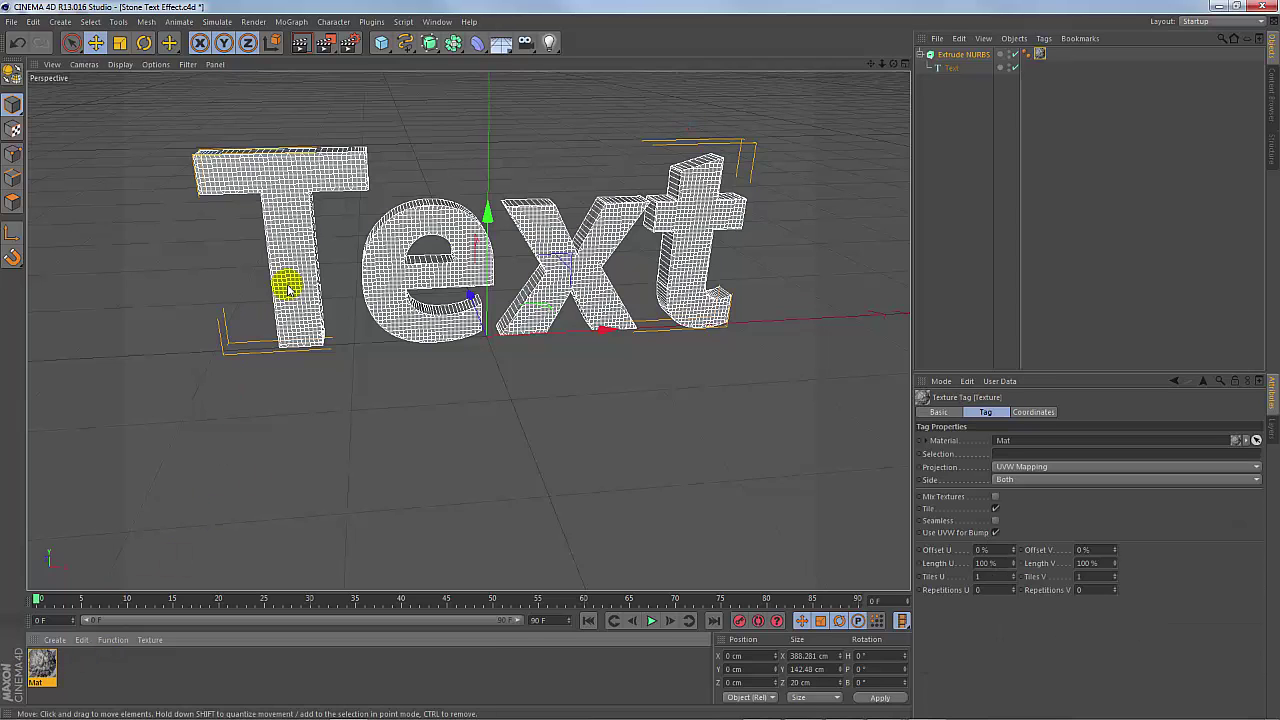
click(923, 57)
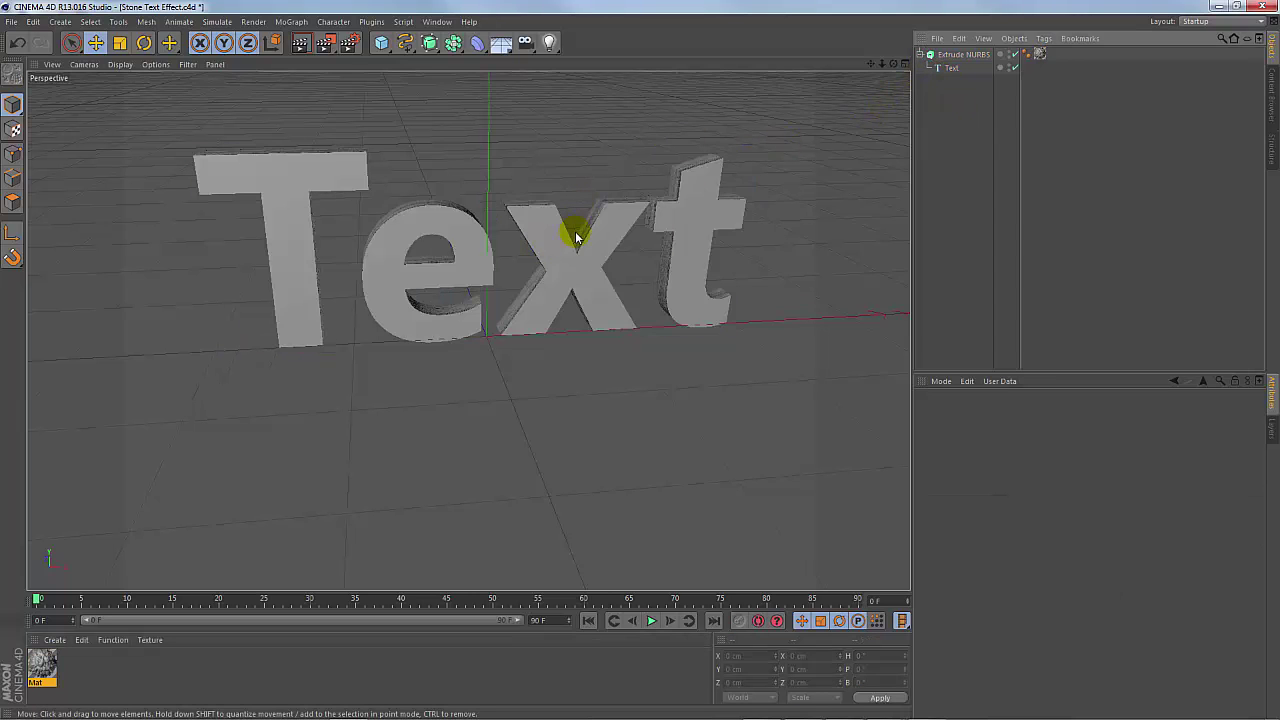
mouse_move(531, 262)
alt+mouse_down()
mouse_move(477, 290)
mouse_move(523, 251)
mouse_move(549, 251)
mouse_move(420, 329)
mouse_move(471, 314)
mouse_move(472, 296)
mouse_move(523, 320)
alt+mouse_up()
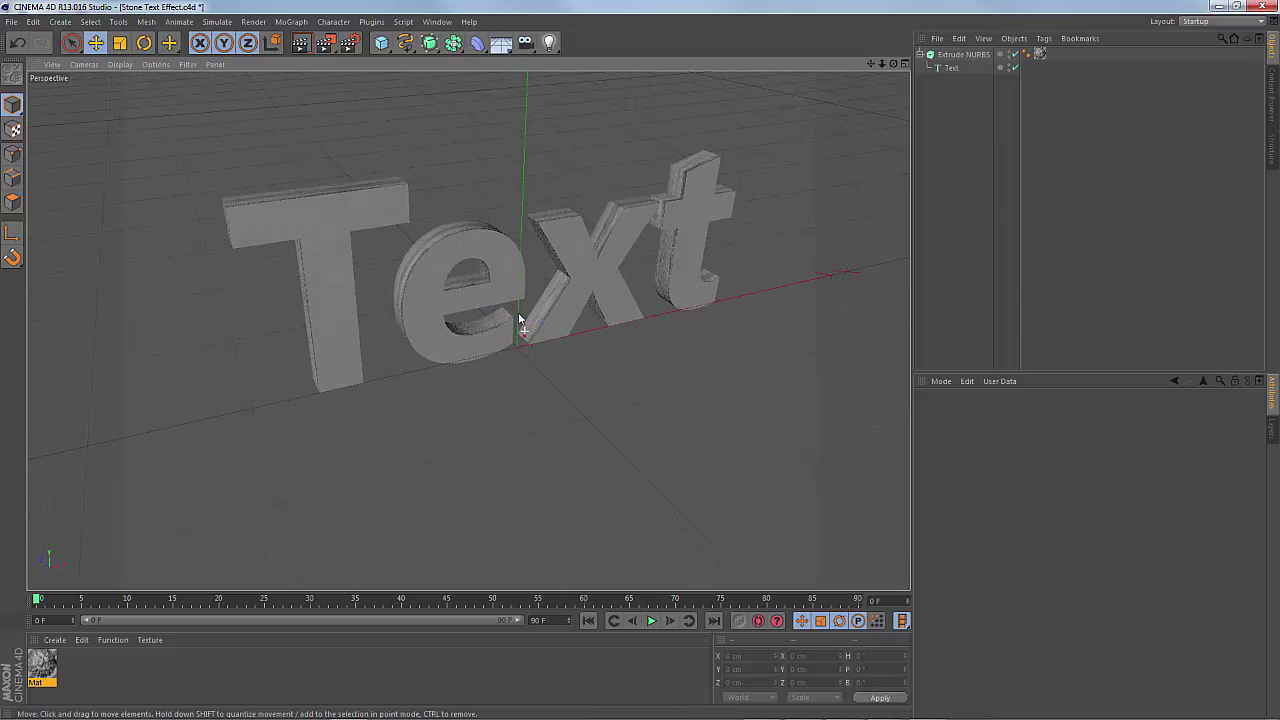
- Set the Text's texture tag Projection to Cubic
click(1040, 55)
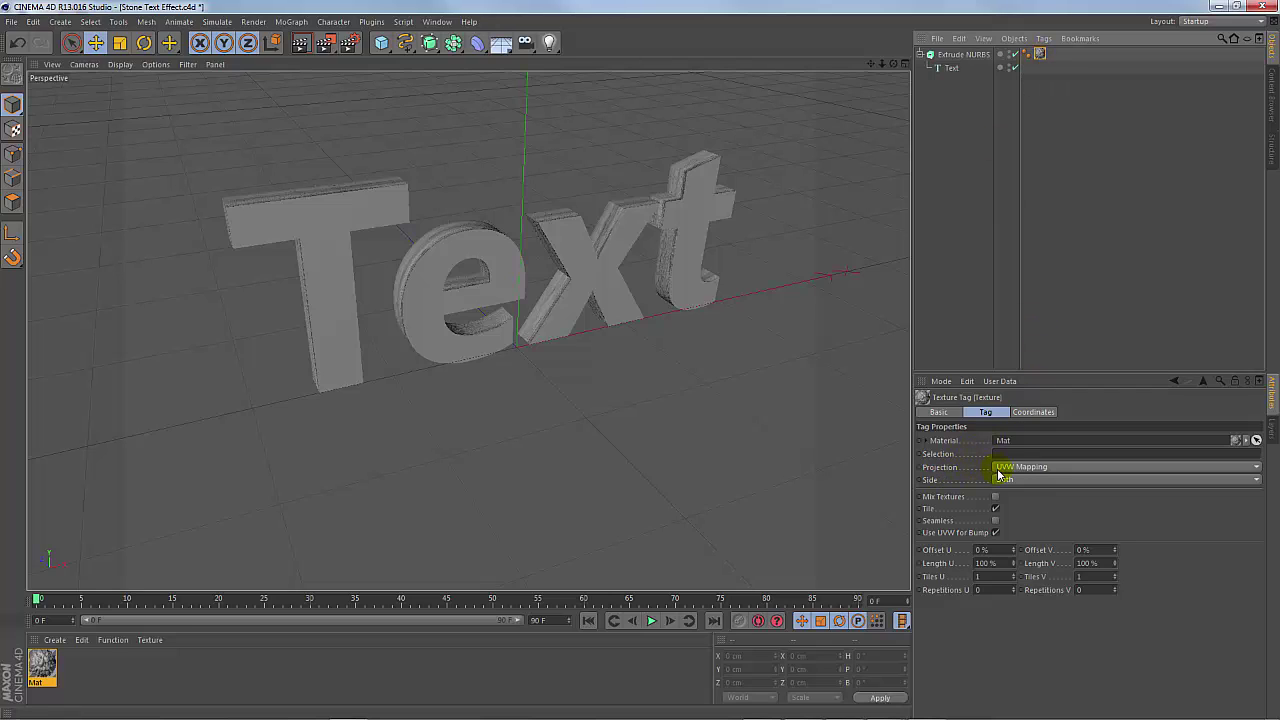
click(1020, 469)
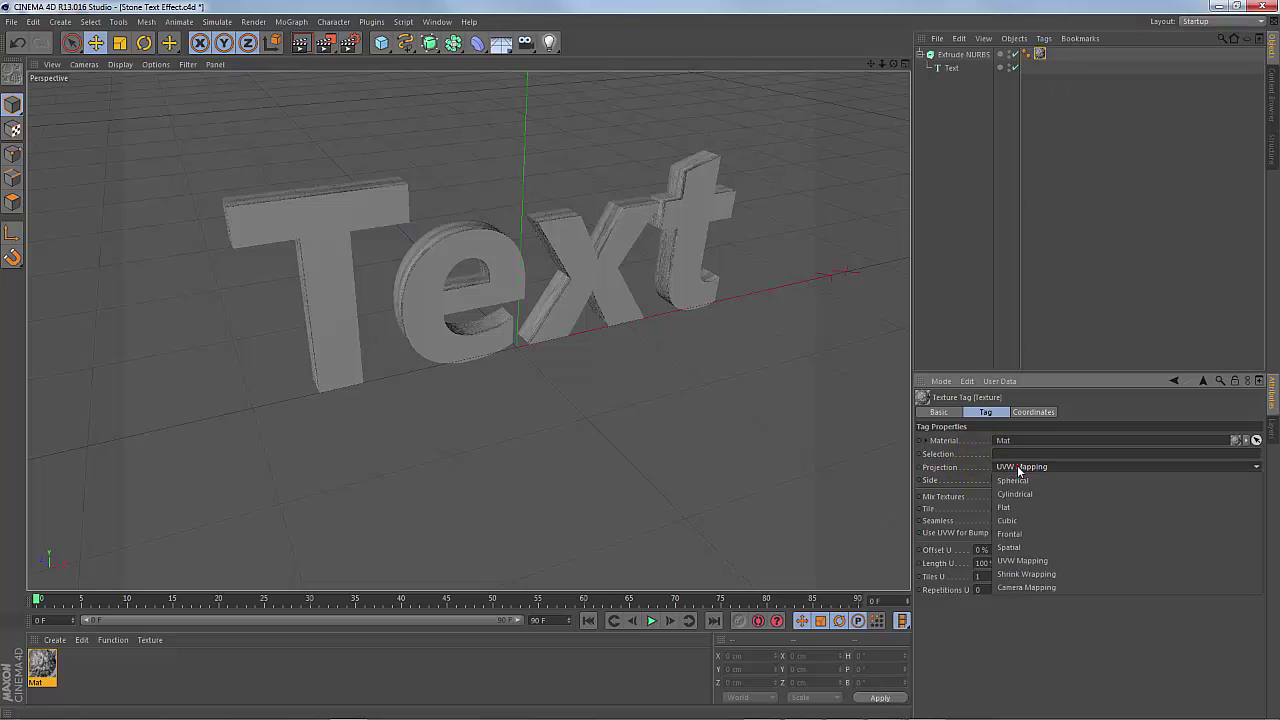
click(1015, 521)
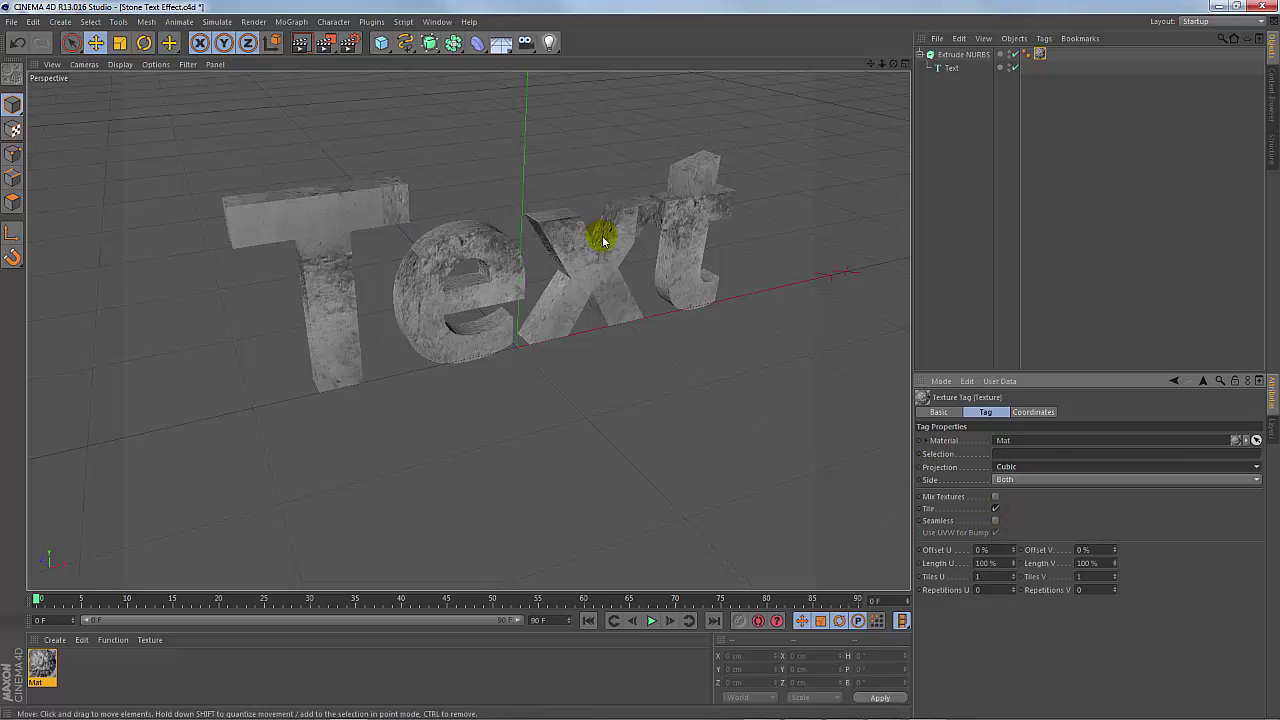
mouse_move(517, 266)
alt+mouse_down()
mouse_move(651, 309)
mouse_move(763, 257)
mouse_move(711, 280)
mouse_move(457, 309)
mouse_move(286, 194)
mouse_move(400, 277)
mouse_move(611, 257)
mouse_move(628, 279)
mouse_move(531, 317)
mouse_move(300, 237)
mouse_move(326, 211)
mouse_move(274, 214)
mouse_move(400, 206)
alt+mouse_up()
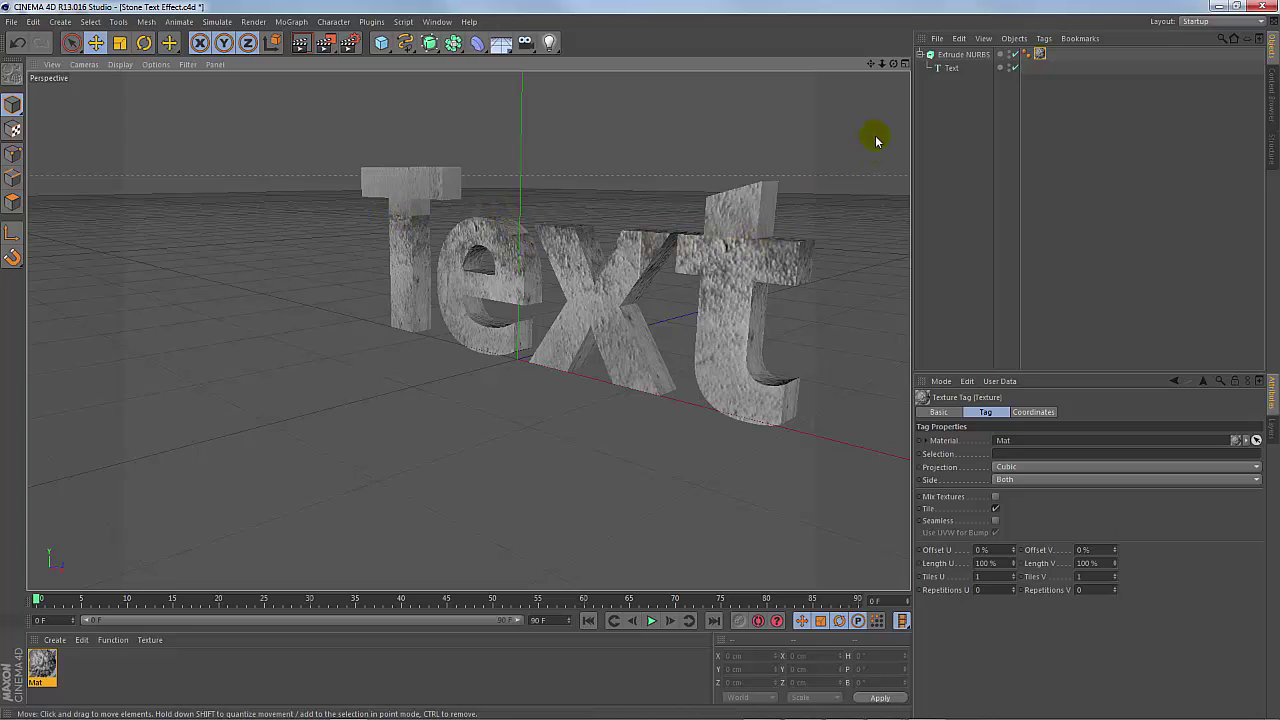
- In Use Texture Axis mode, drag the Extrude NURBS projection box up around the letters
click(950, 56)
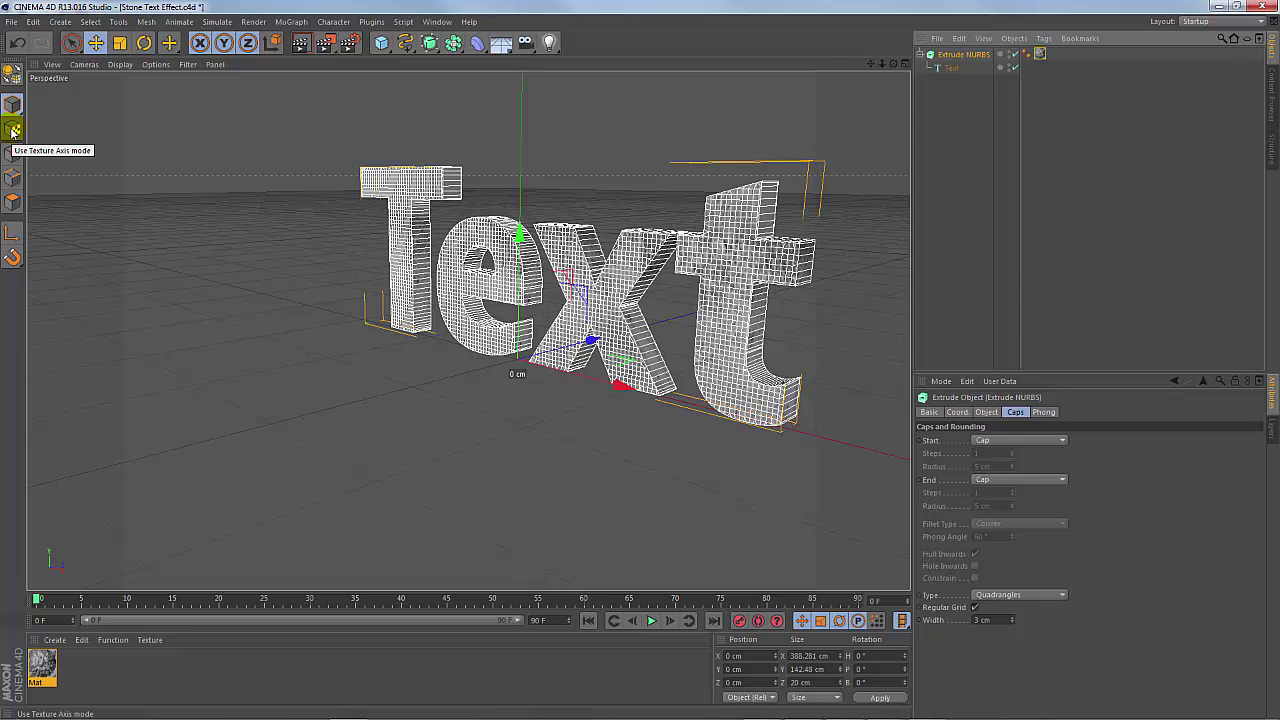
click(13, 131)
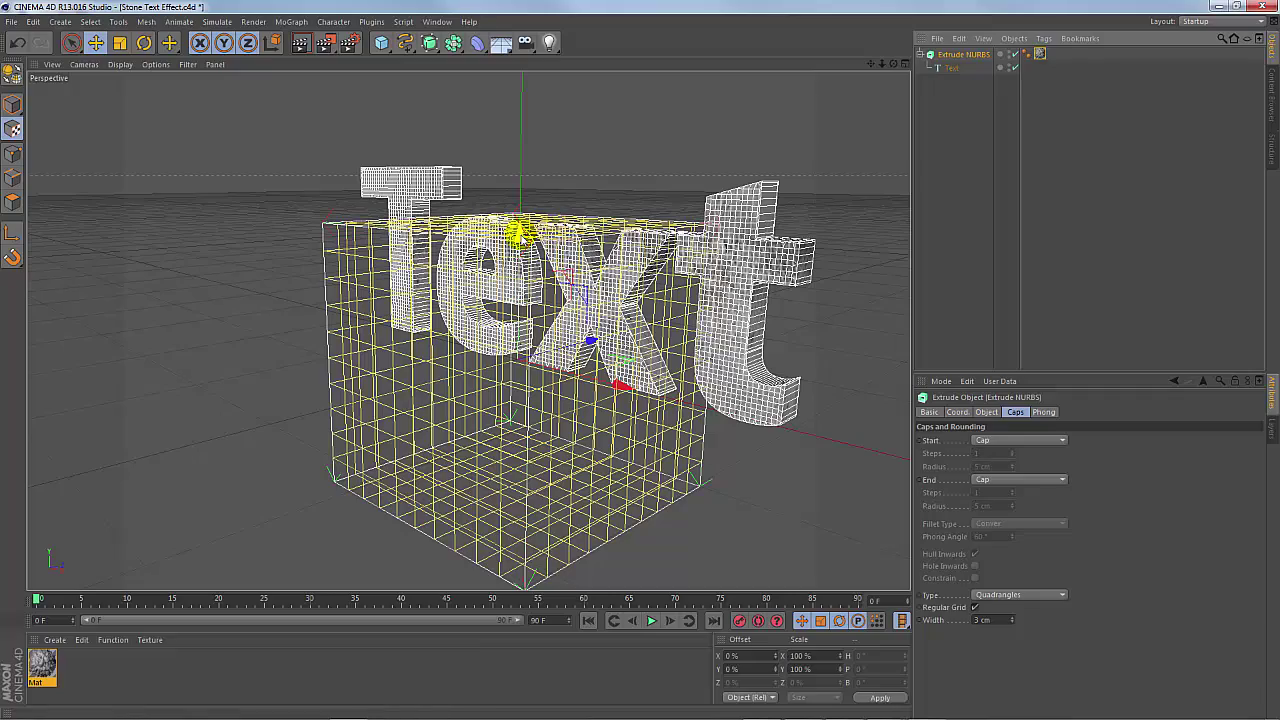
drag(518, 234, 531, 145)
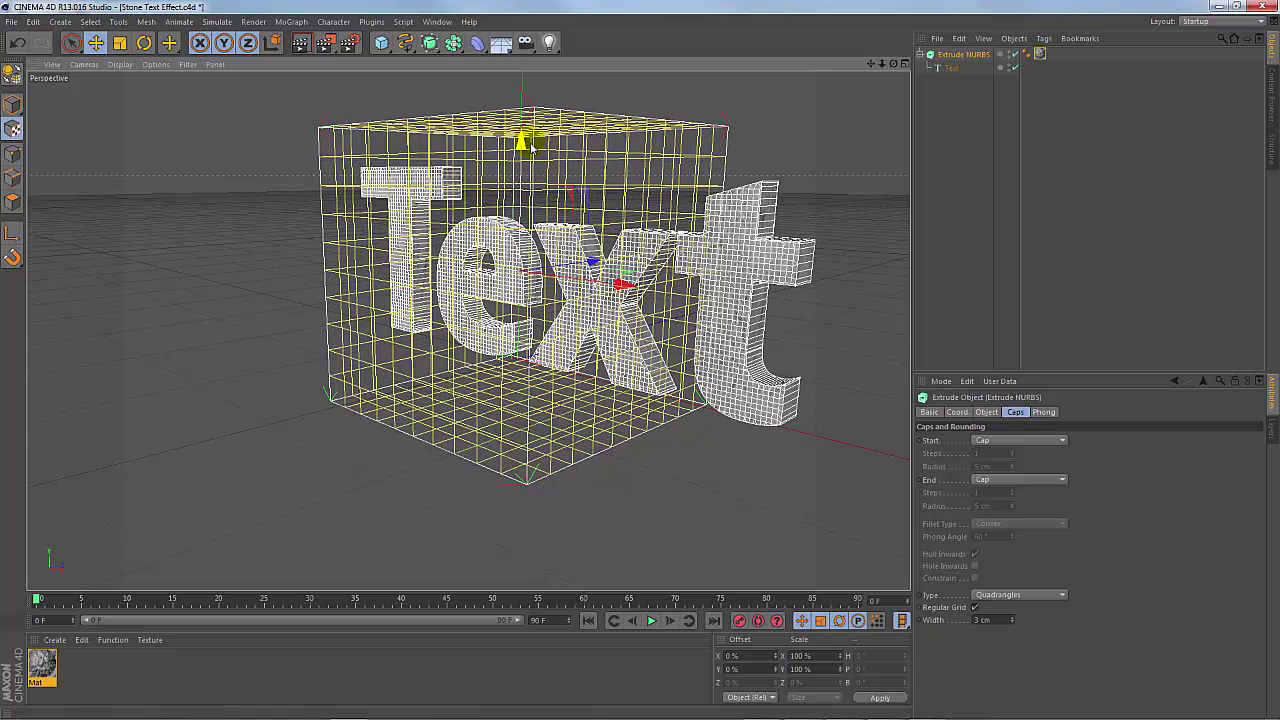
- Return to Use Model mode and select the Text object to show its properties
click(13, 106)
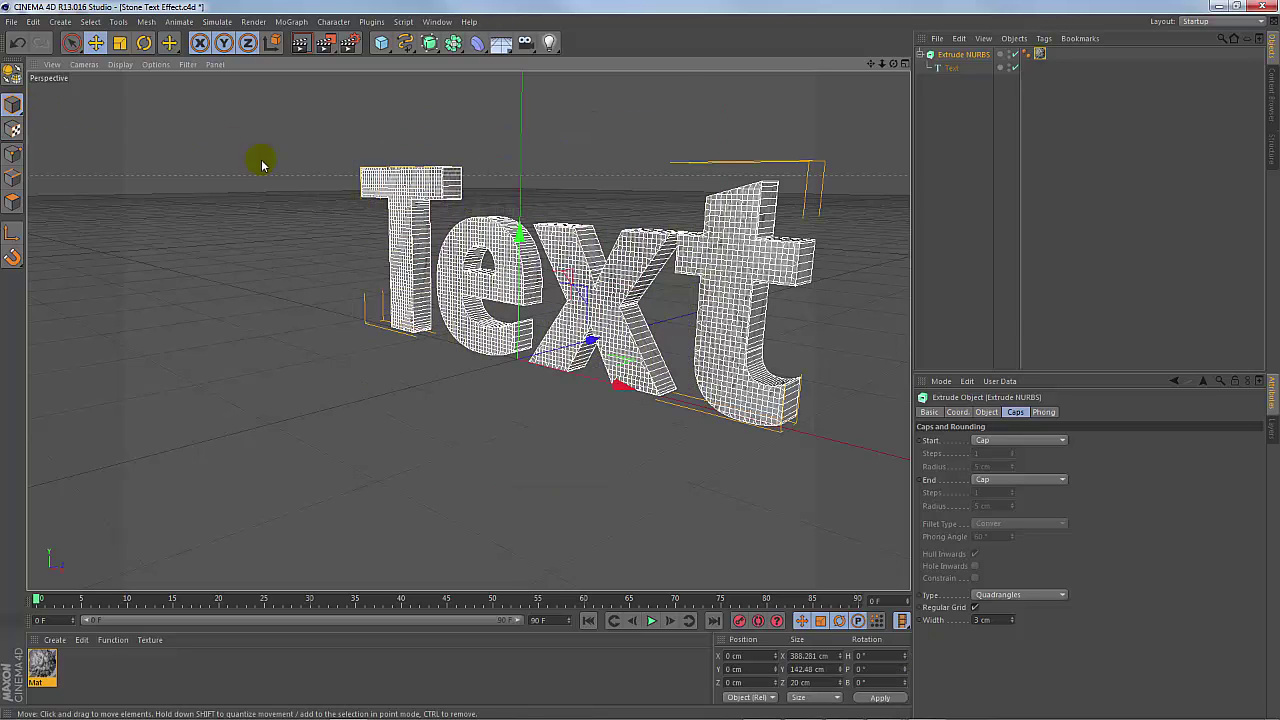
mouse_move(353, 298)
alt+mouse_down()
mouse_move(476, 367)
mouse_move(486, 350)
alt+mouse_up()
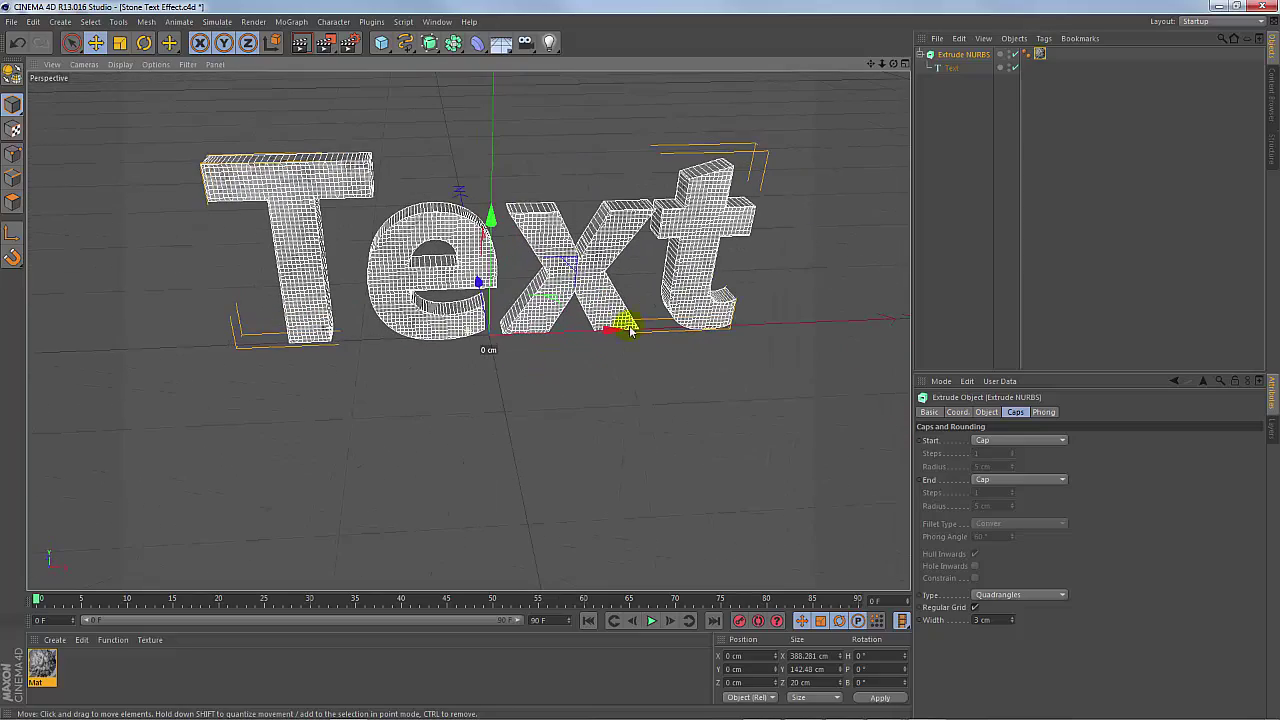
click(948, 68)
mouse_move(470, 288)
alt+mouse_down()
mouse_move(634, 308)
mouse_move(700, 251)
mouse_move(526, 286)
mouse_move(279, 295)
mouse_move(177, 280)
mouse_move(243, 297)
mouse_move(566, 290)
mouse_move(689, 334)
mouse_move(689, 380)
mouse_move(499, 242)
mouse_move(566, 260)
mouse_move(594, 363)
mouse_move(628, 346)
alt+mouse_up()
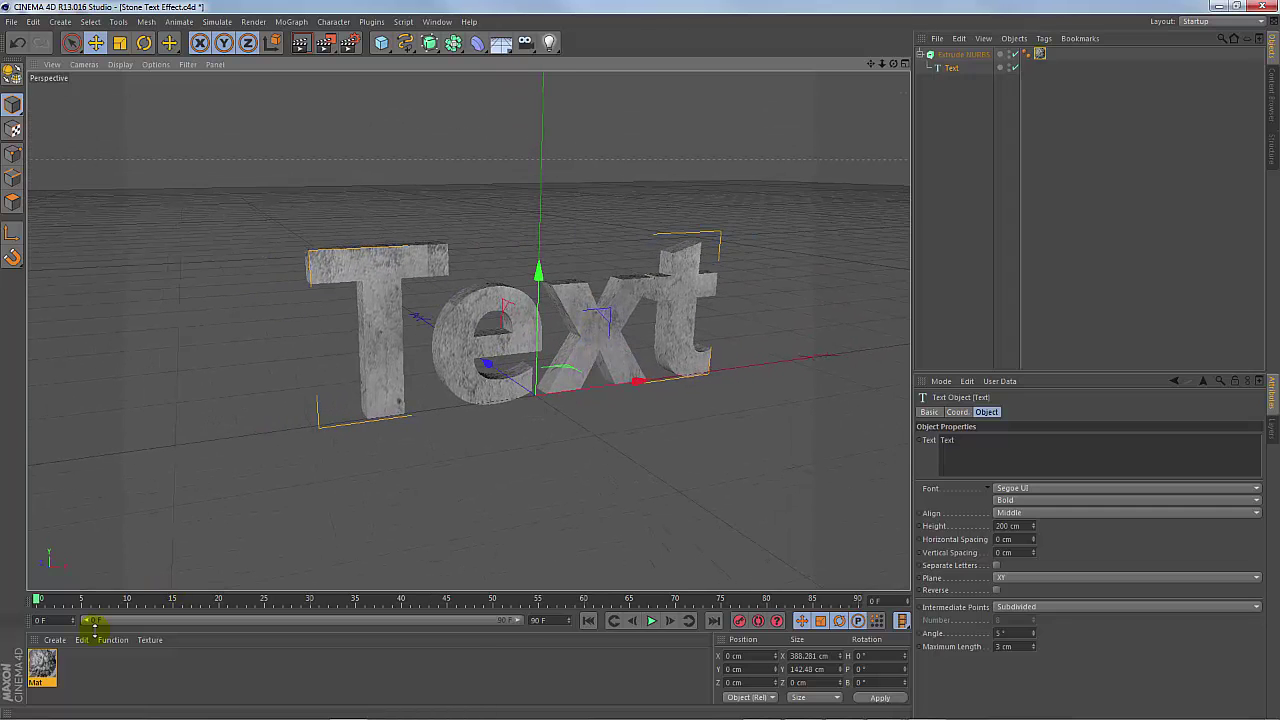
- Add a Floor object and apply a new material, Mat.1, to it
drag(500, 45, 538, 62)
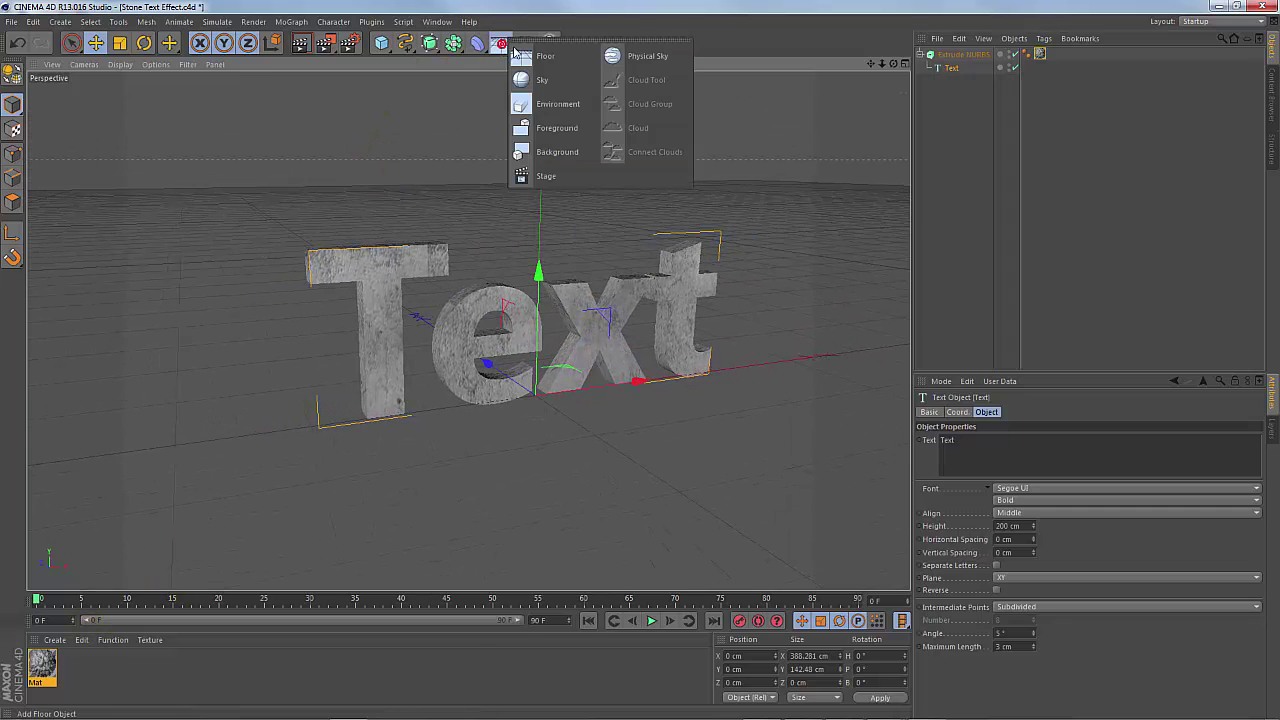
click(538, 60)
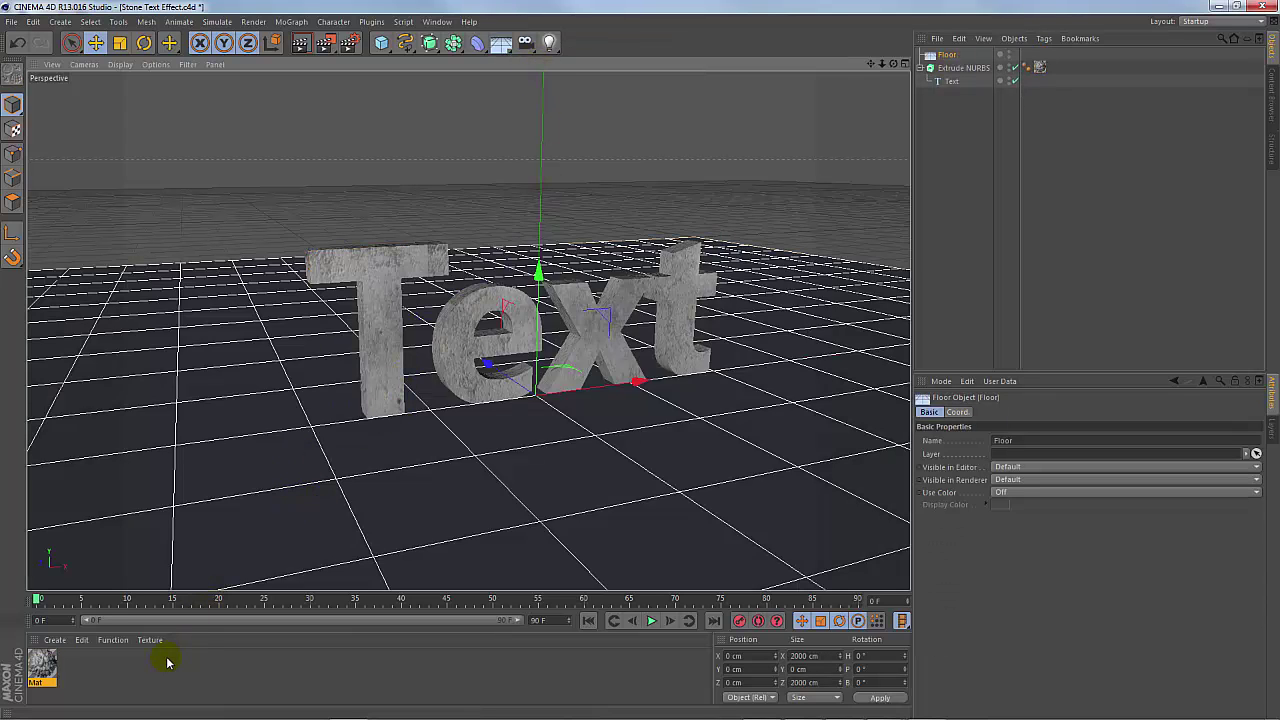
double_click(117, 676)
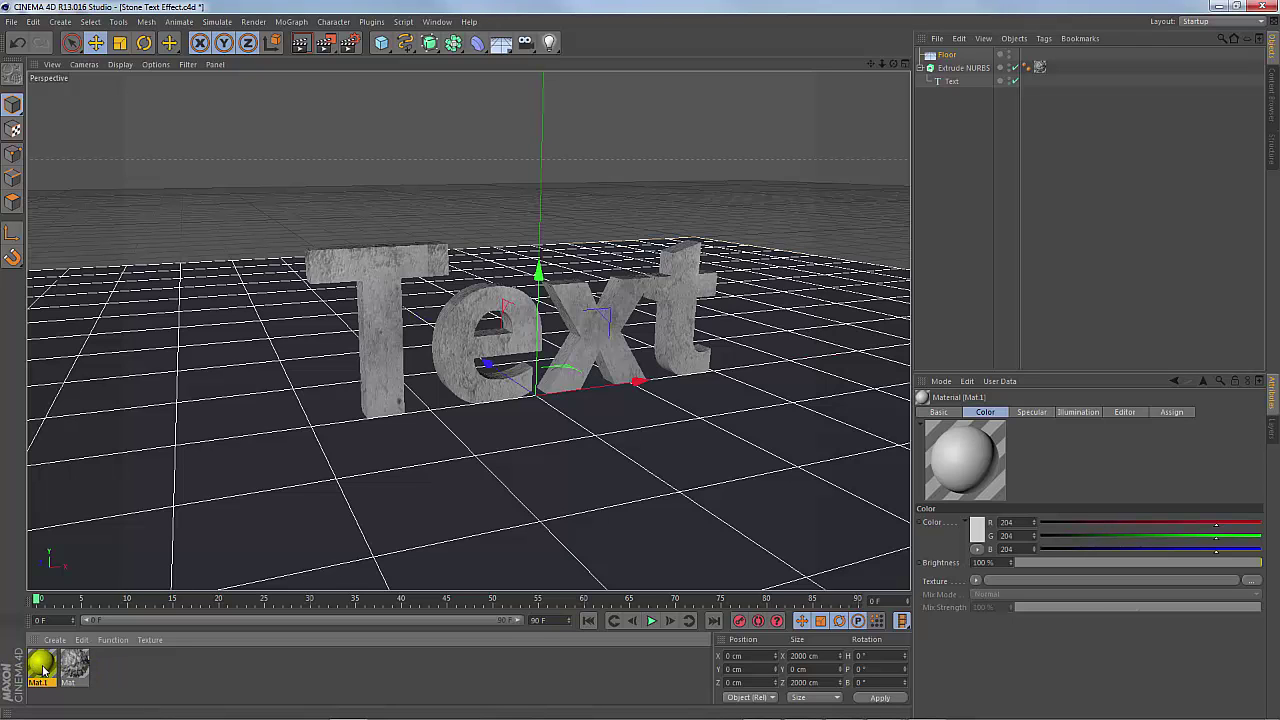
drag(42, 668, 275, 516)
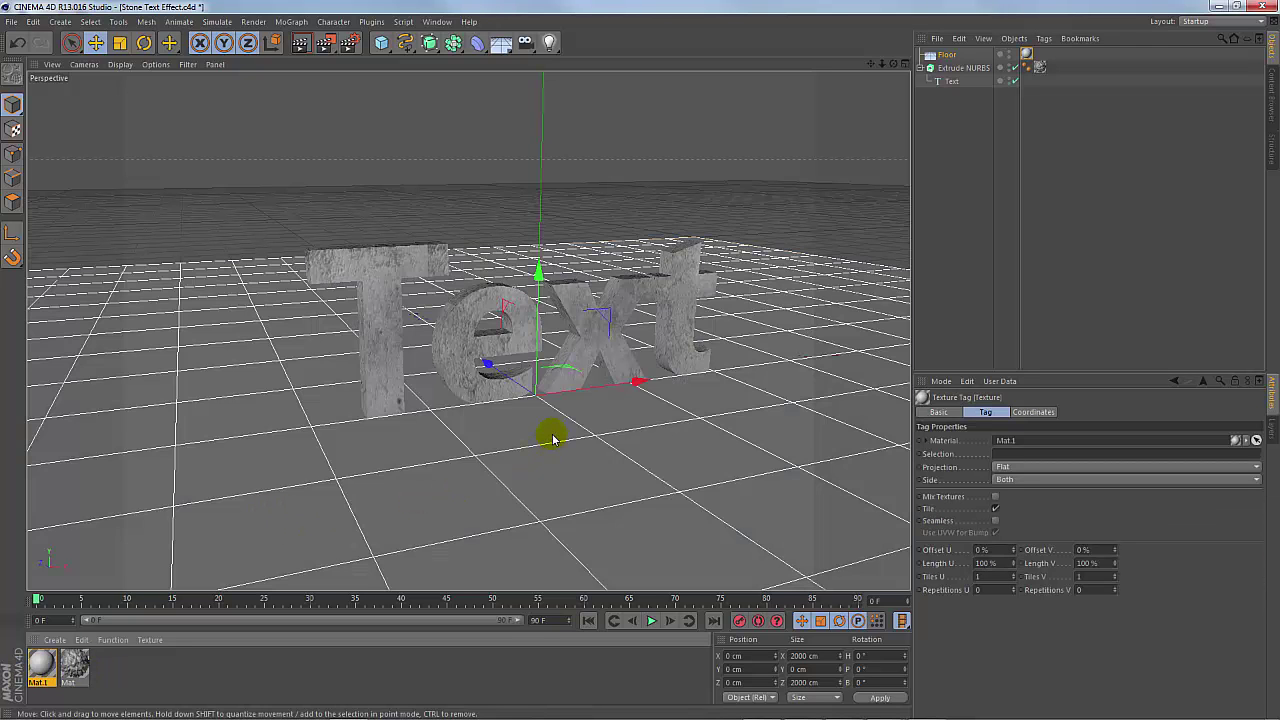
mouse_move(553, 438)
alt+mouse_down()
mouse_move(523, 449)
mouse_move(521, 508)
mouse_move(517, 480)
mouse_move(531, 489)
mouse_move(518, 490)
mouse_move(554, 466)
mouse_move(503, 460)
alt+mouse_up()
alt+right_drag(500, 454, 495, 476)
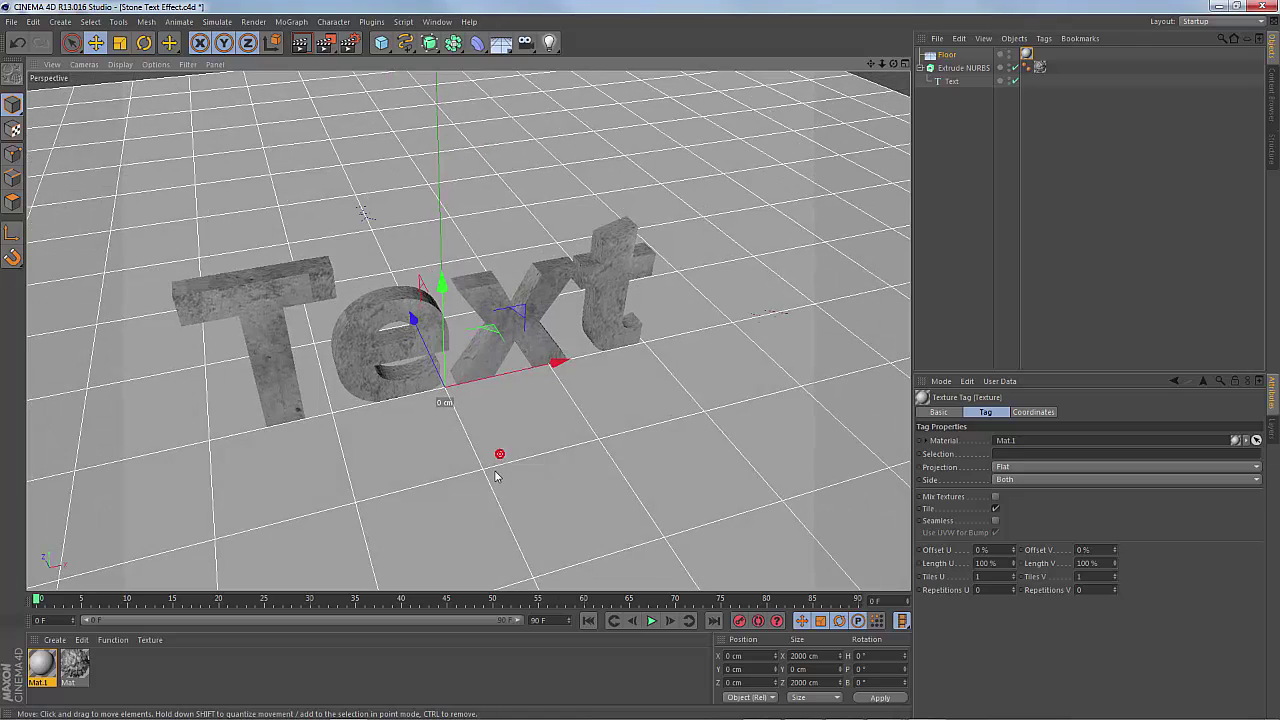
alt+drag(495, 476, 480, 451)
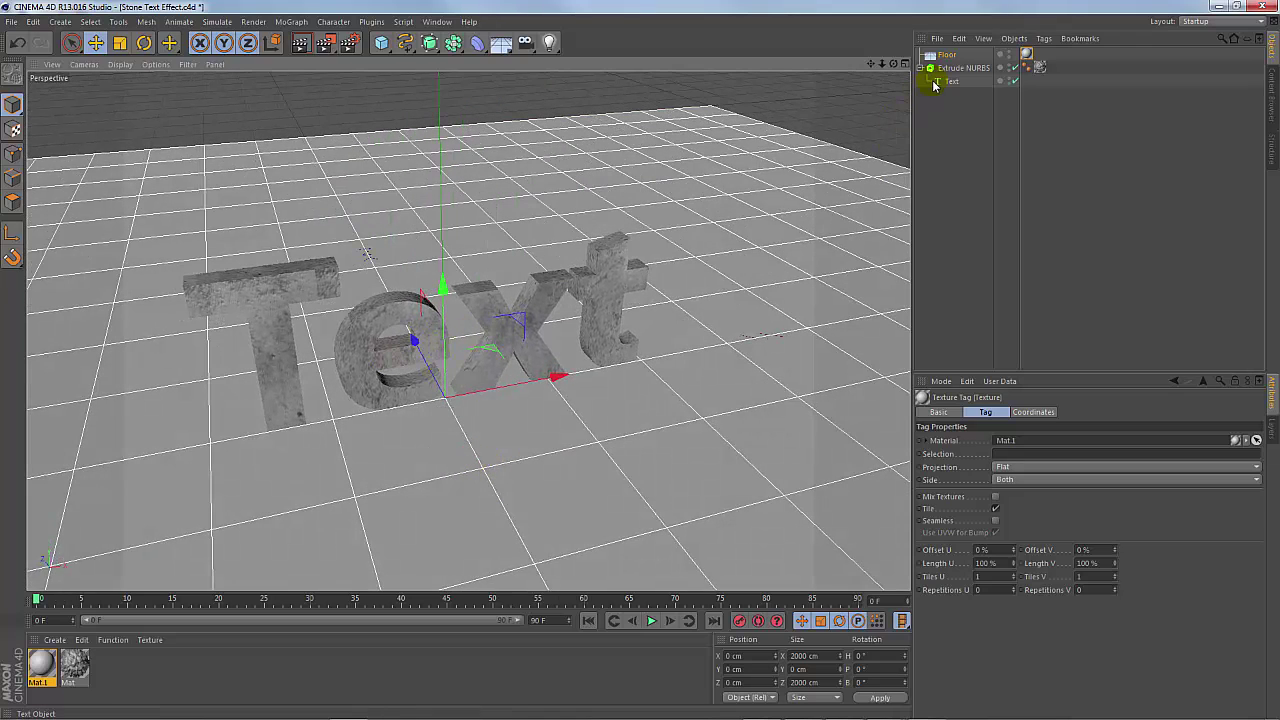
- Rotate the Extrude NURBS to P -90° so the text lies flat
click(950, 68)
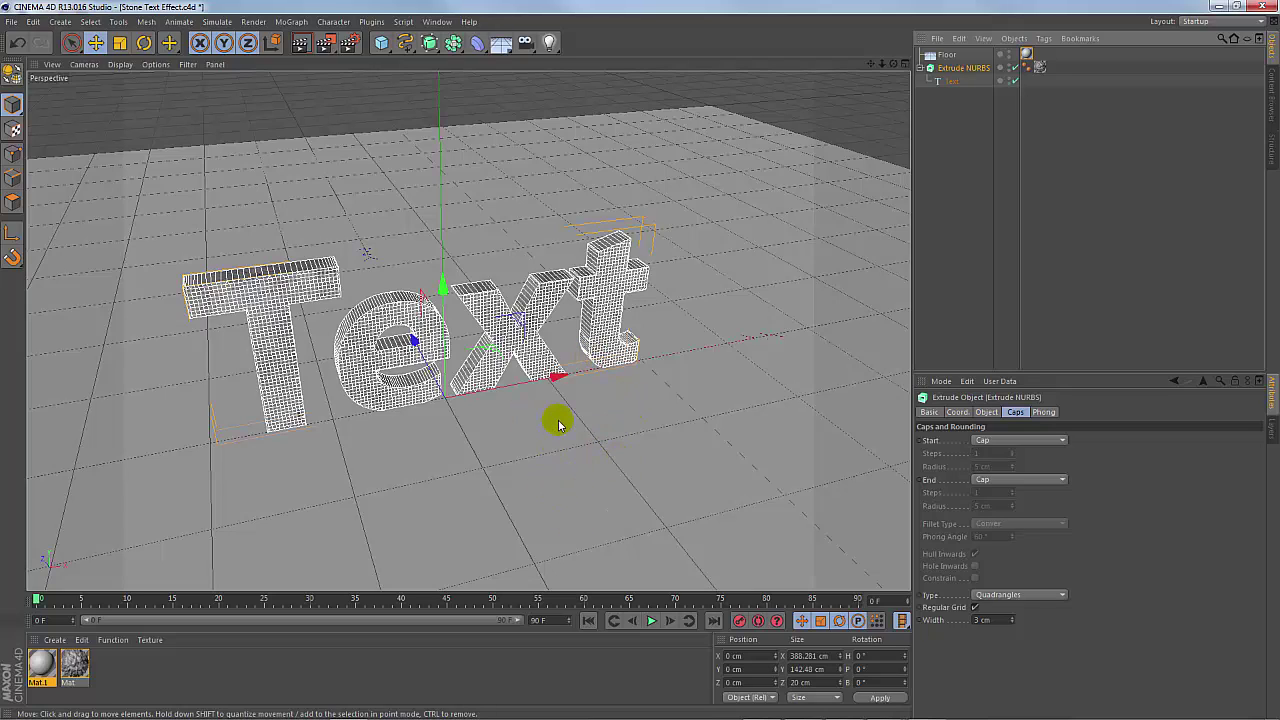
click(145, 45)
text(-90)
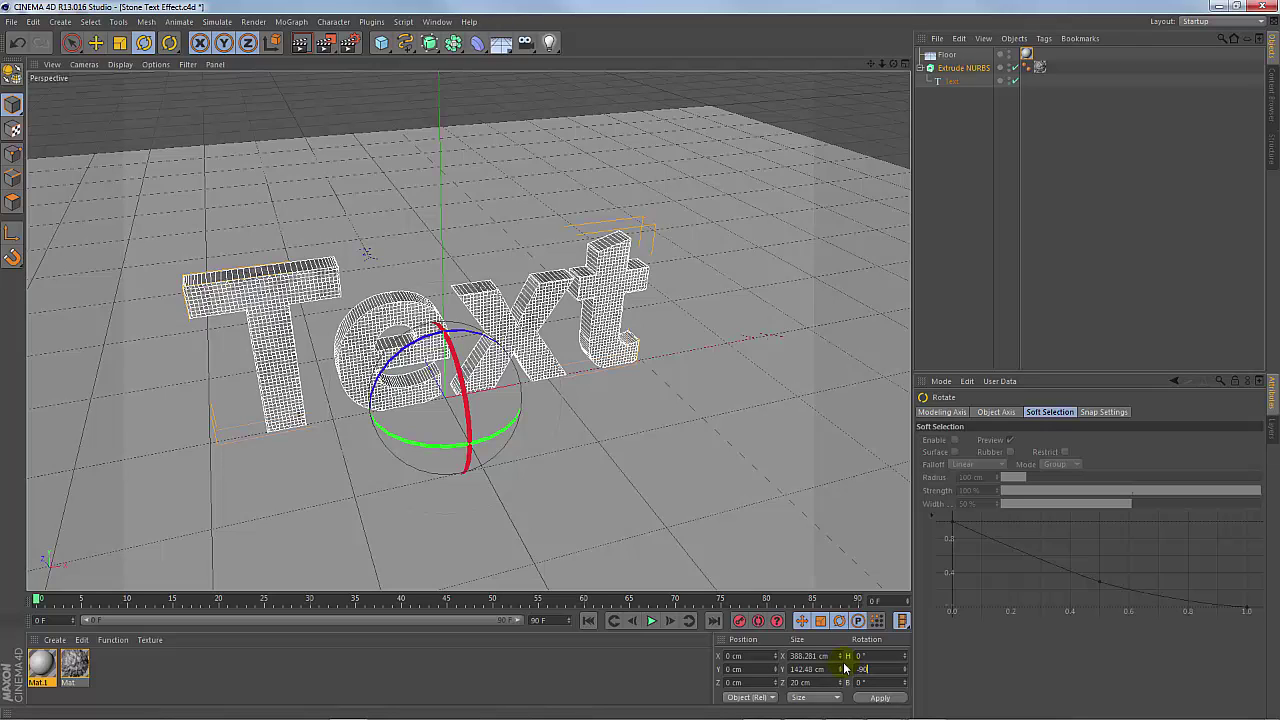
key(Return)
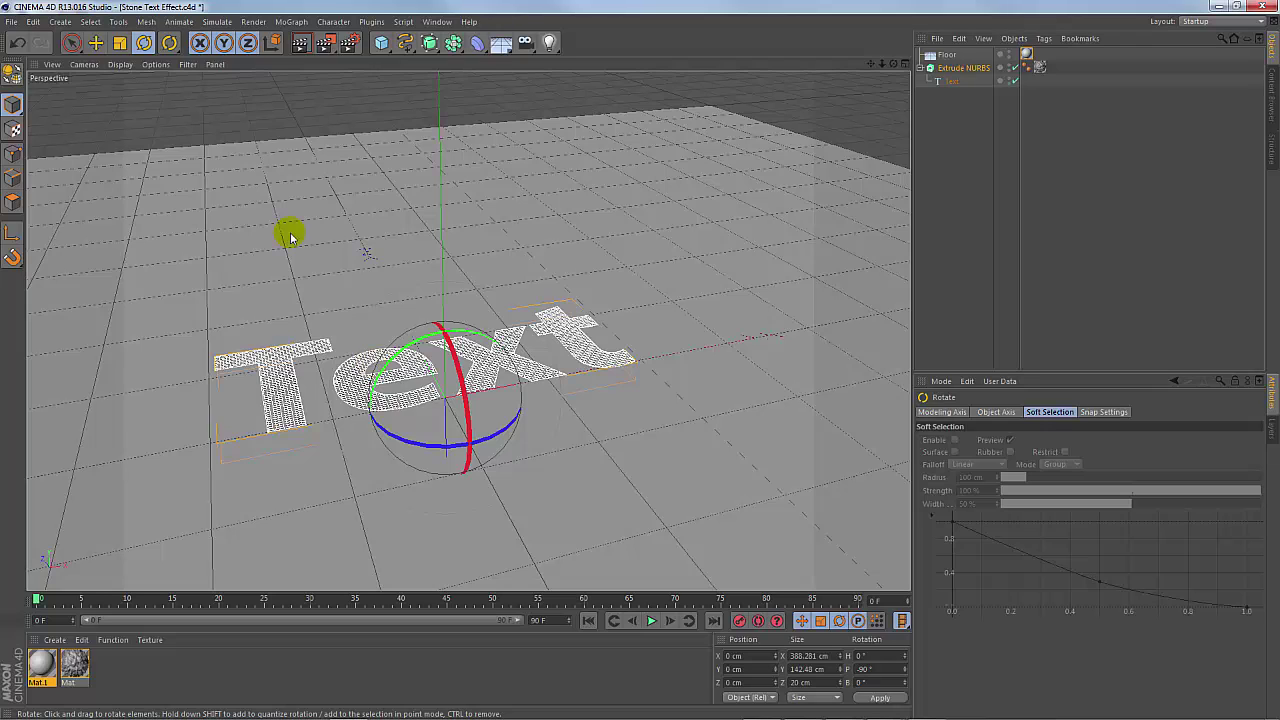
- Move the text to Y 18.569 cm, Z -16.968 cm so it rests on the floor
click(96, 44)
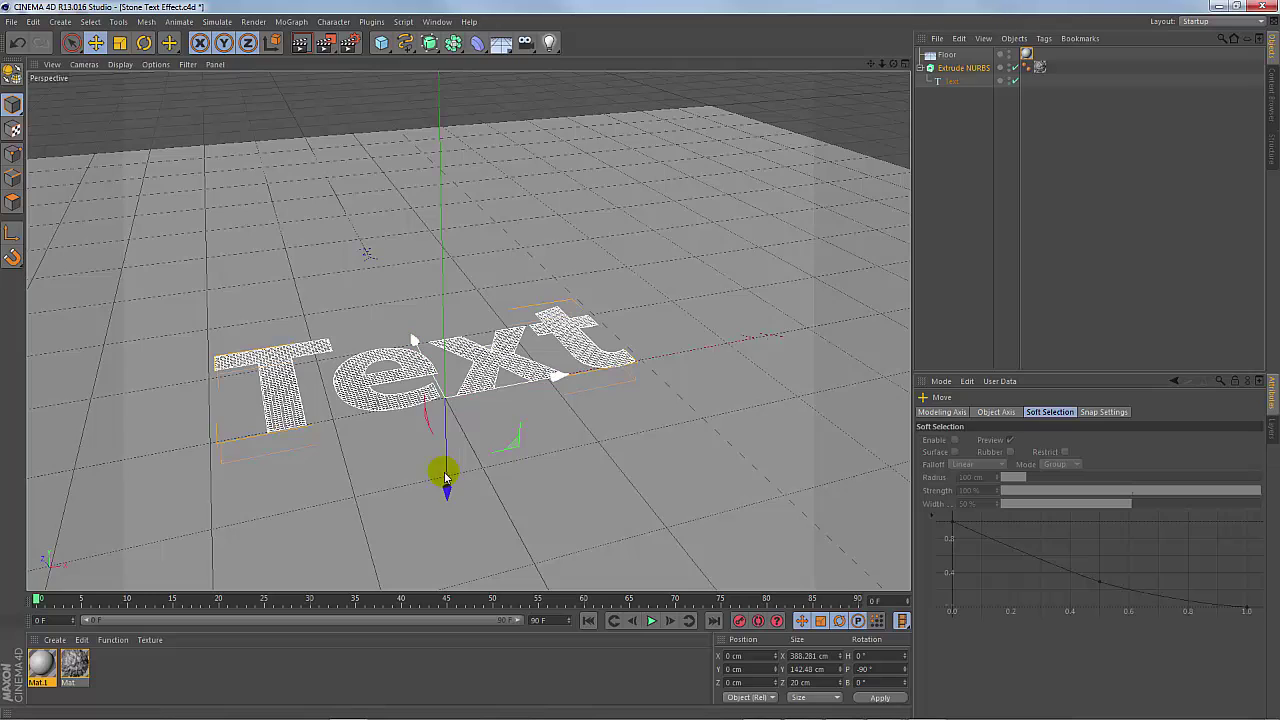
drag(446, 476, 447, 477)
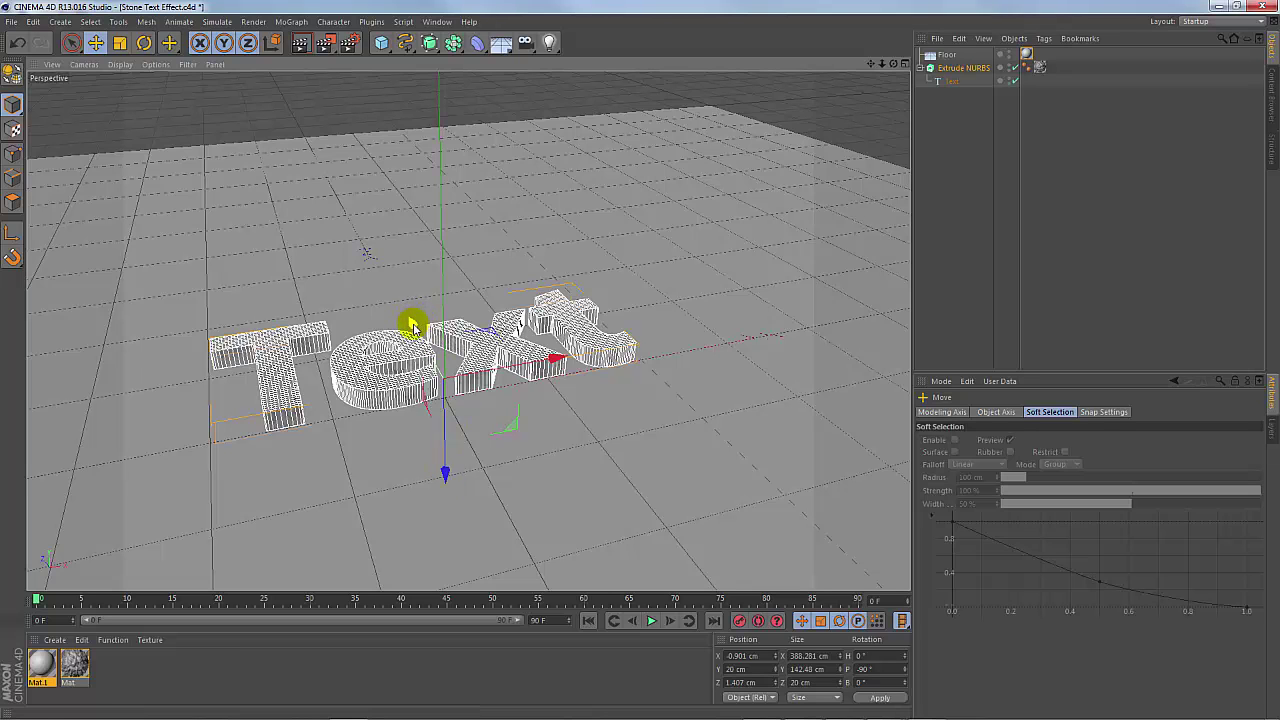
drag(414, 322, 423, 409)
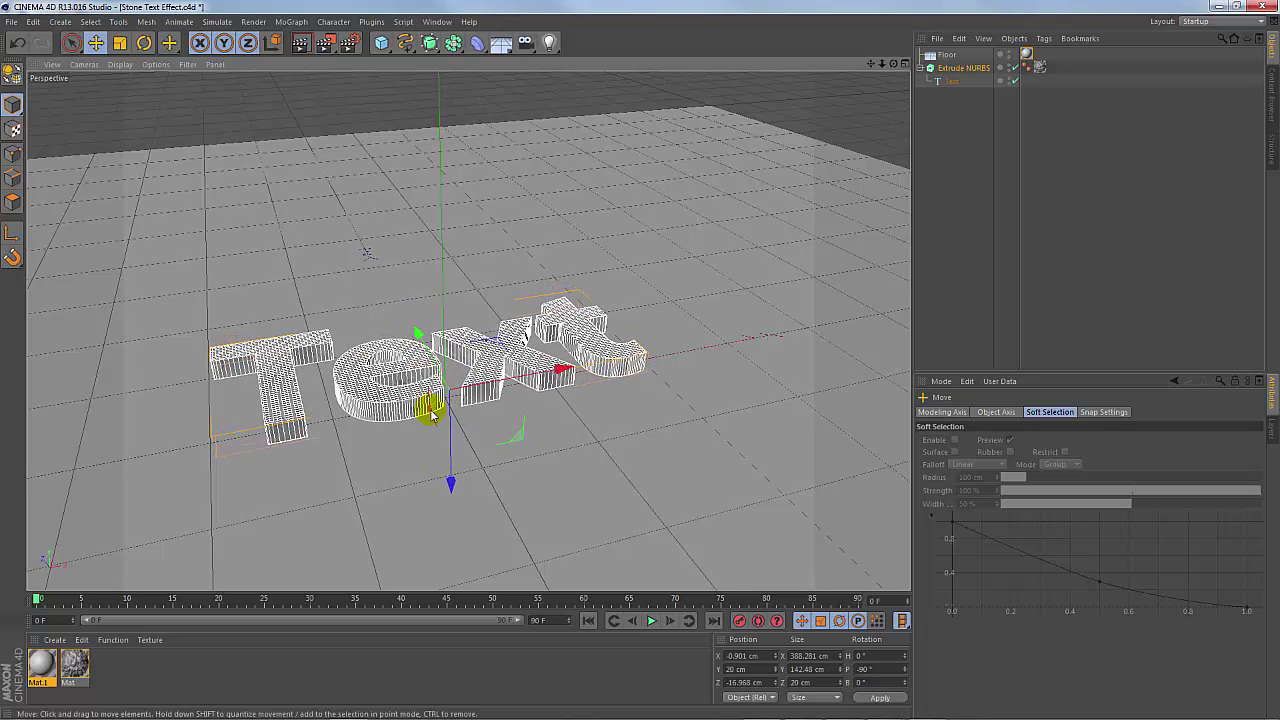
mouse_move(449, 486)
mouse_down()
mouse_move(449, 460)
mouse_move(437, 506)
mouse_up()
click(449, 460)
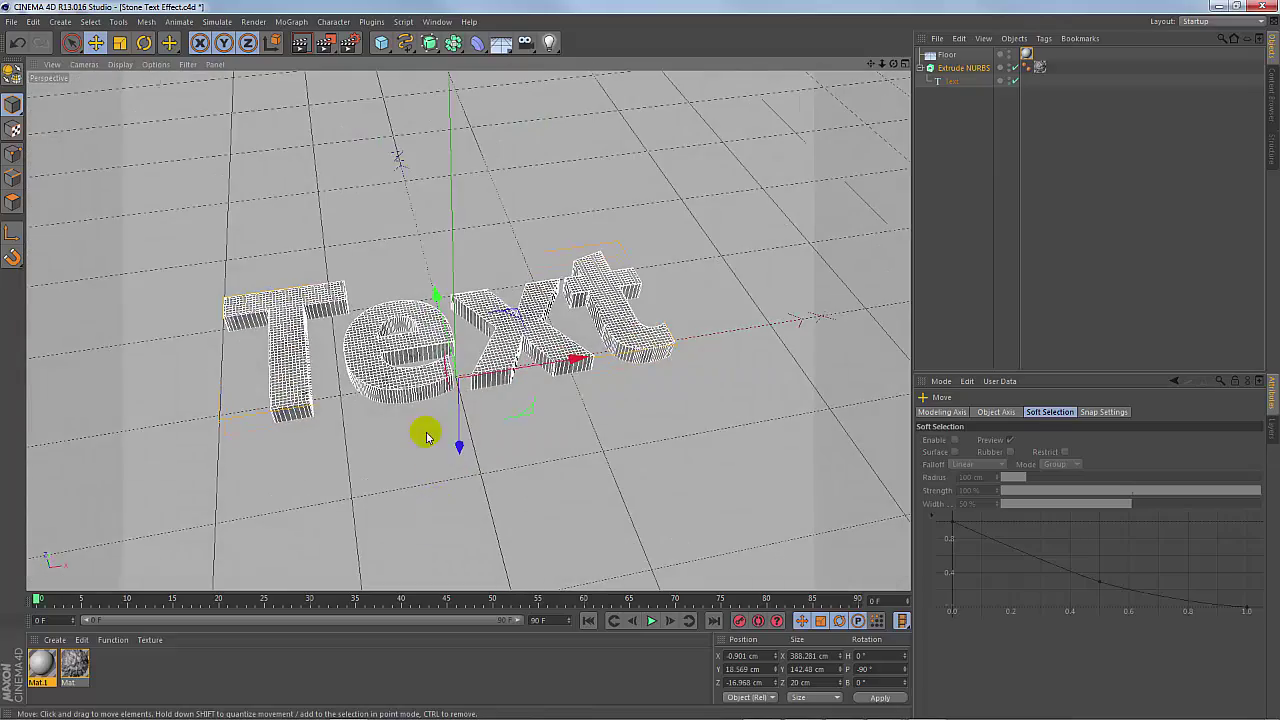
alt+drag(426, 437, 497, 443)
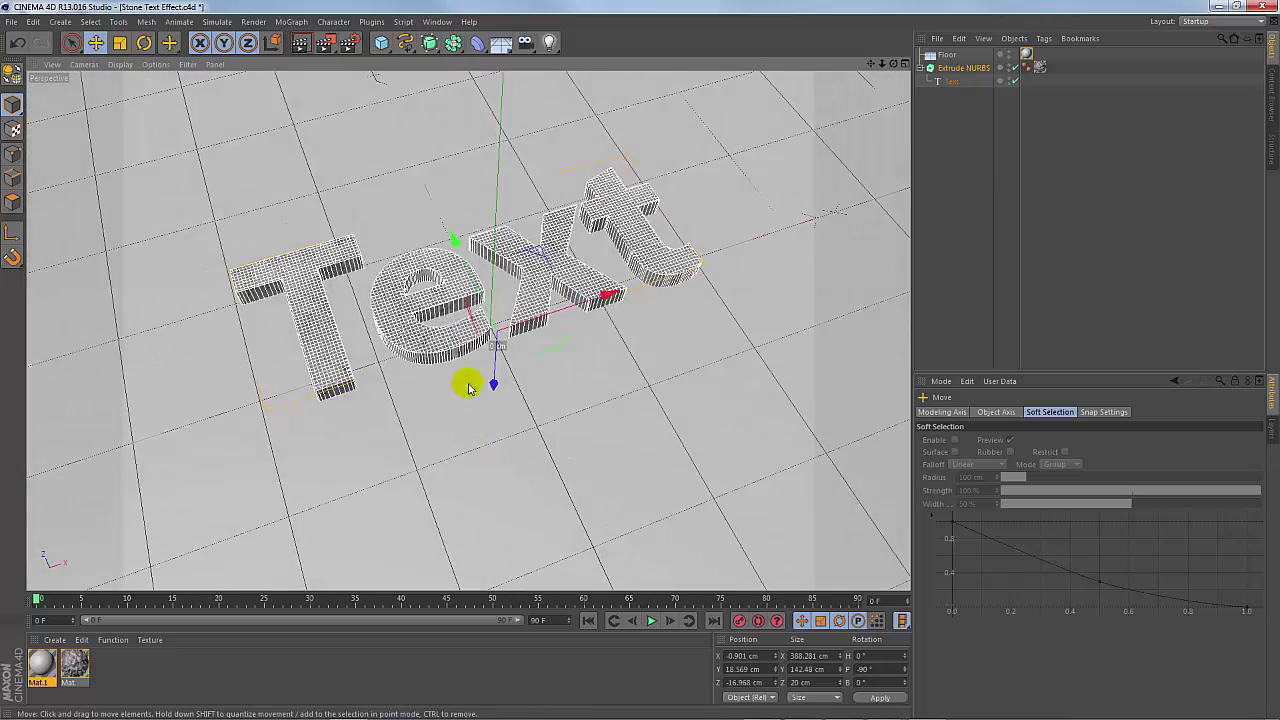
mouse_move(467, 387)
alt+mouse_down()
mouse_move(540, 371)
mouse_move(514, 409)
mouse_move(500, 366)
mouse_move(480, 383)
mouse_move(531, 363)
alt+mouse_up()
- Add a Light with Shadow Maps (Soft) shadows
click(549, 42)
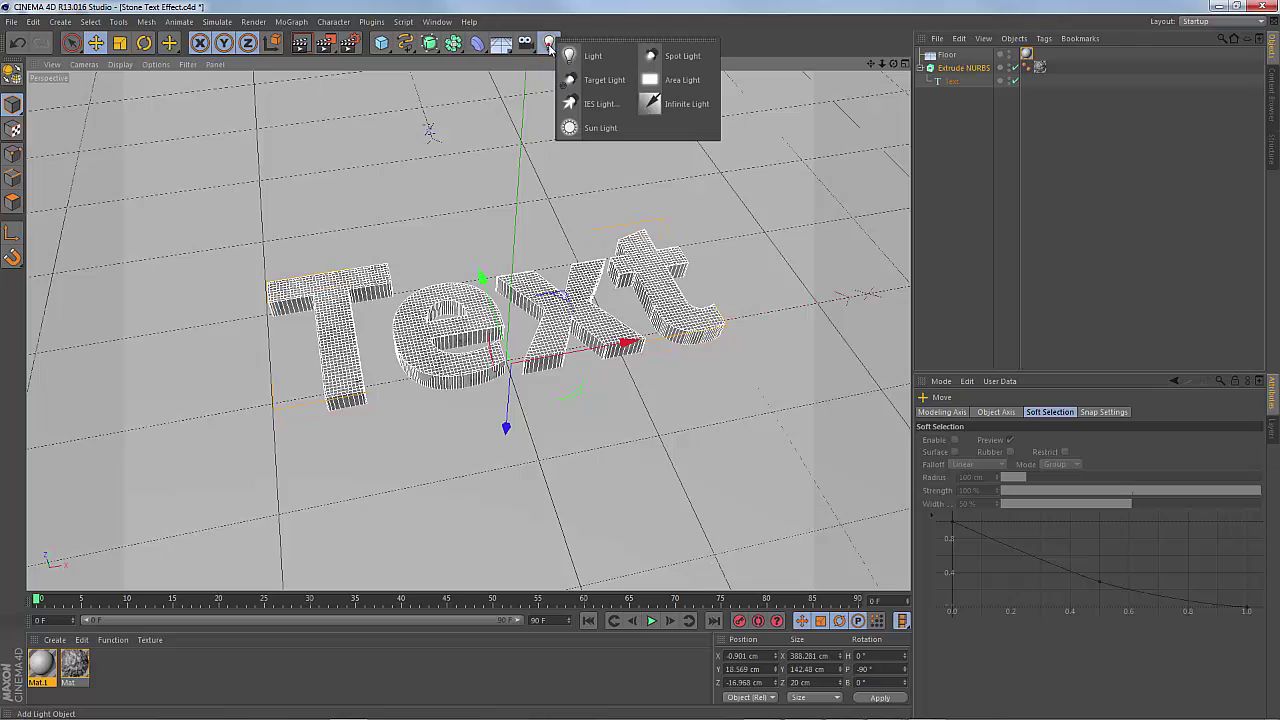
click(585, 57)
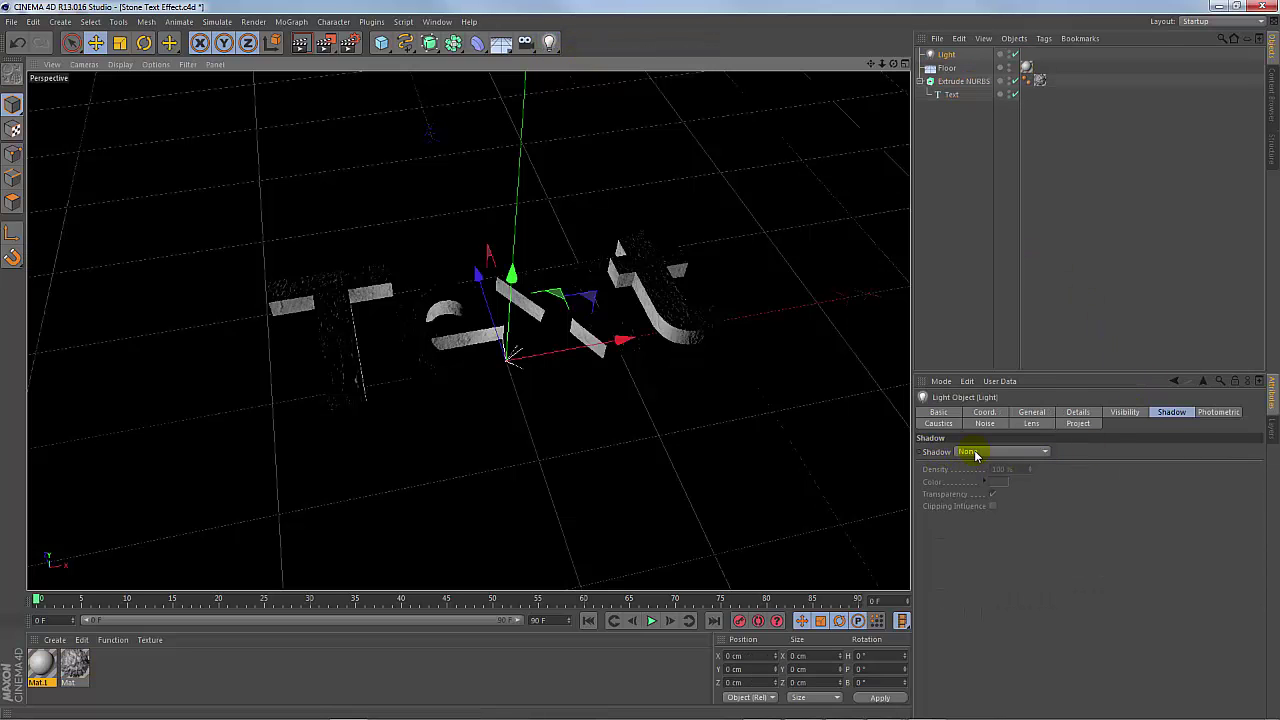
click(975, 452)
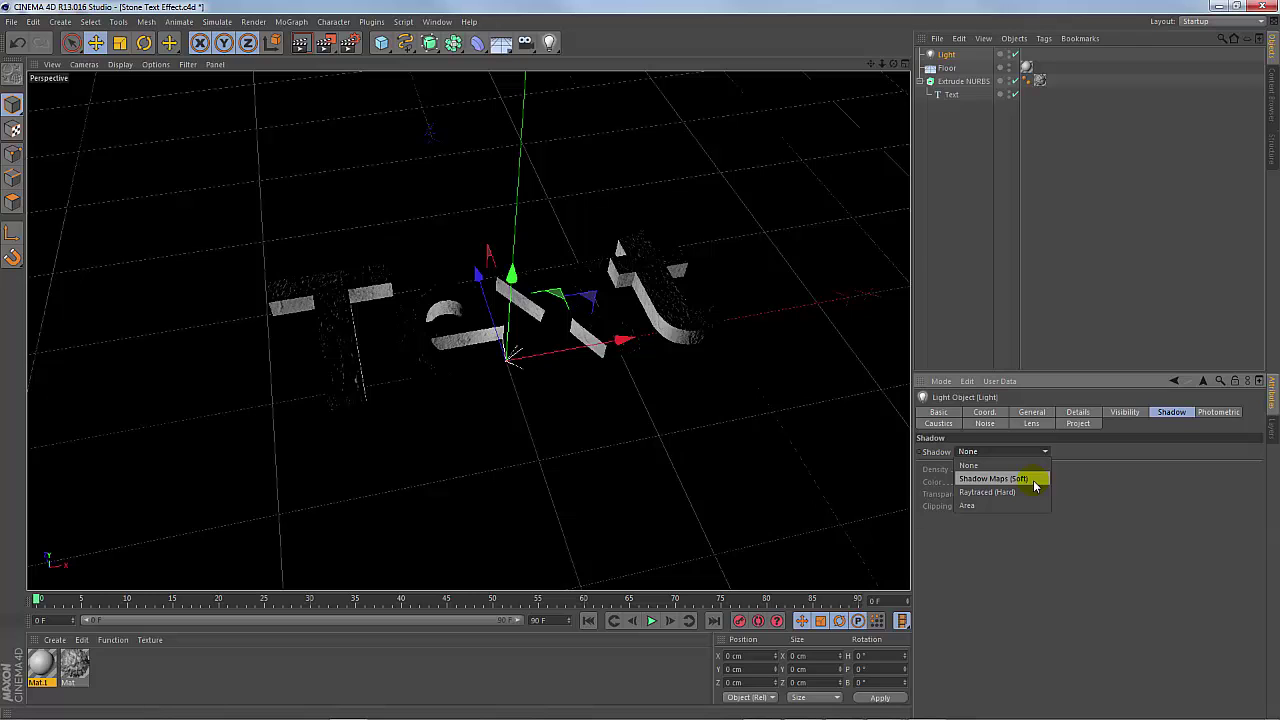
click(1035, 486)
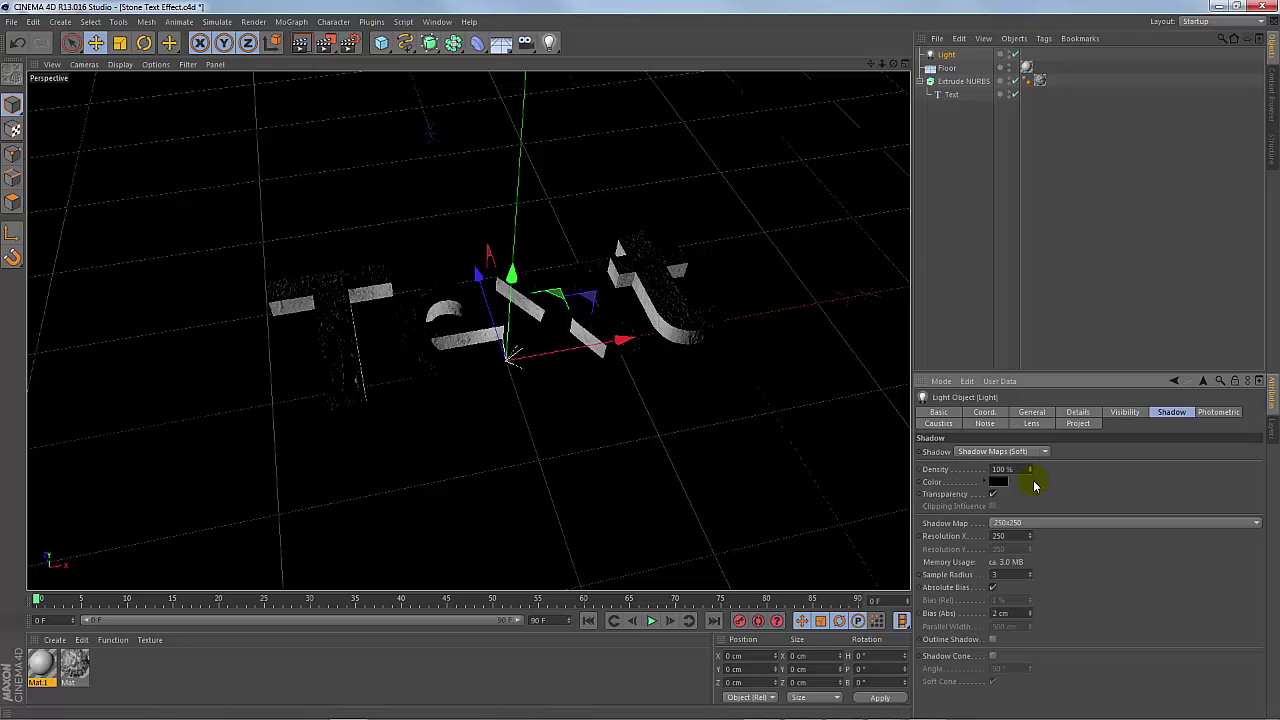
- Move the light high above and in front of the text, to Y 352.364 cm
mouse_move(513, 268)
mouse_down()
mouse_move(535, 178)
mouse_move(531, 77)
mouse_move(600, 215)
mouse_up()
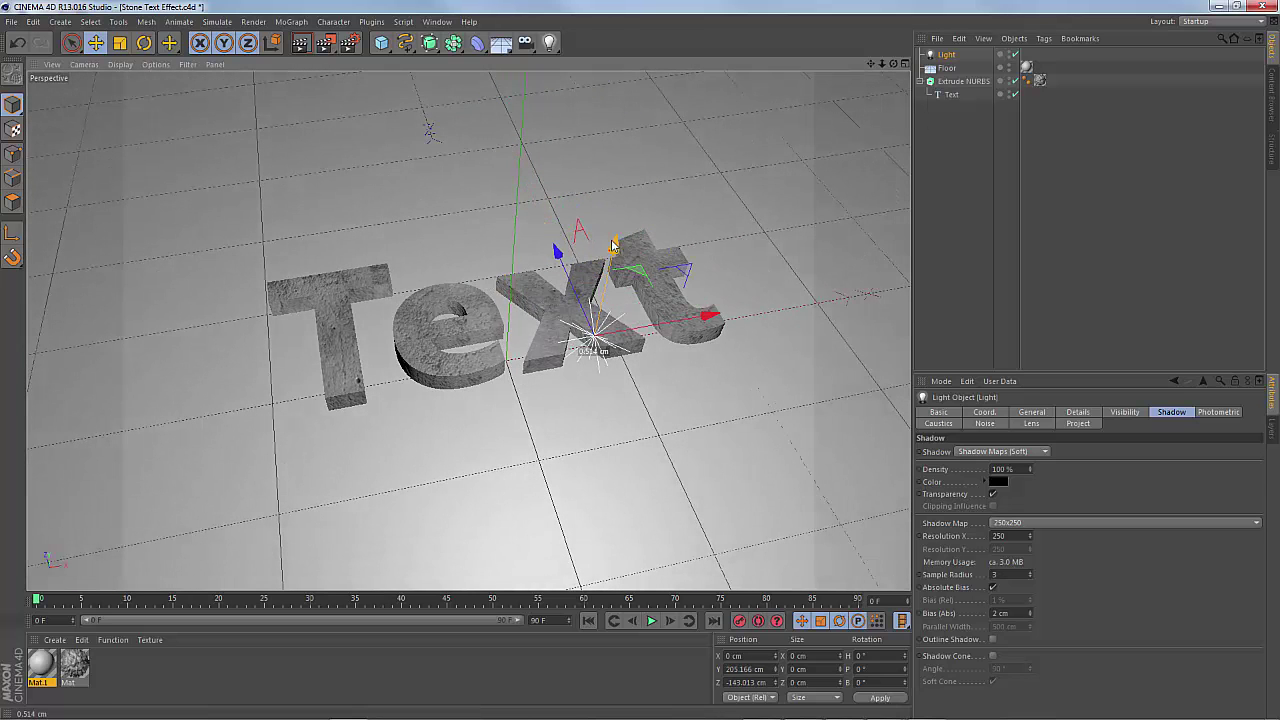
drag(643, 175, 650, 90)
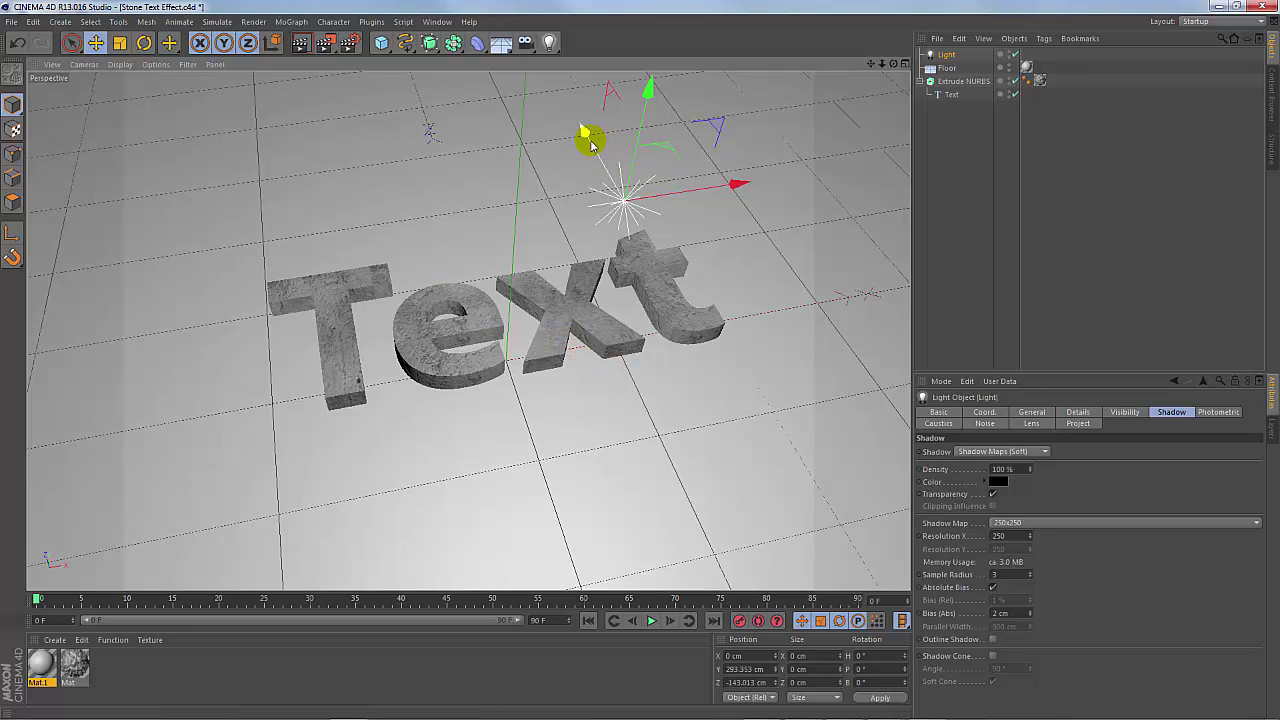
drag(591, 140, 614, 189)
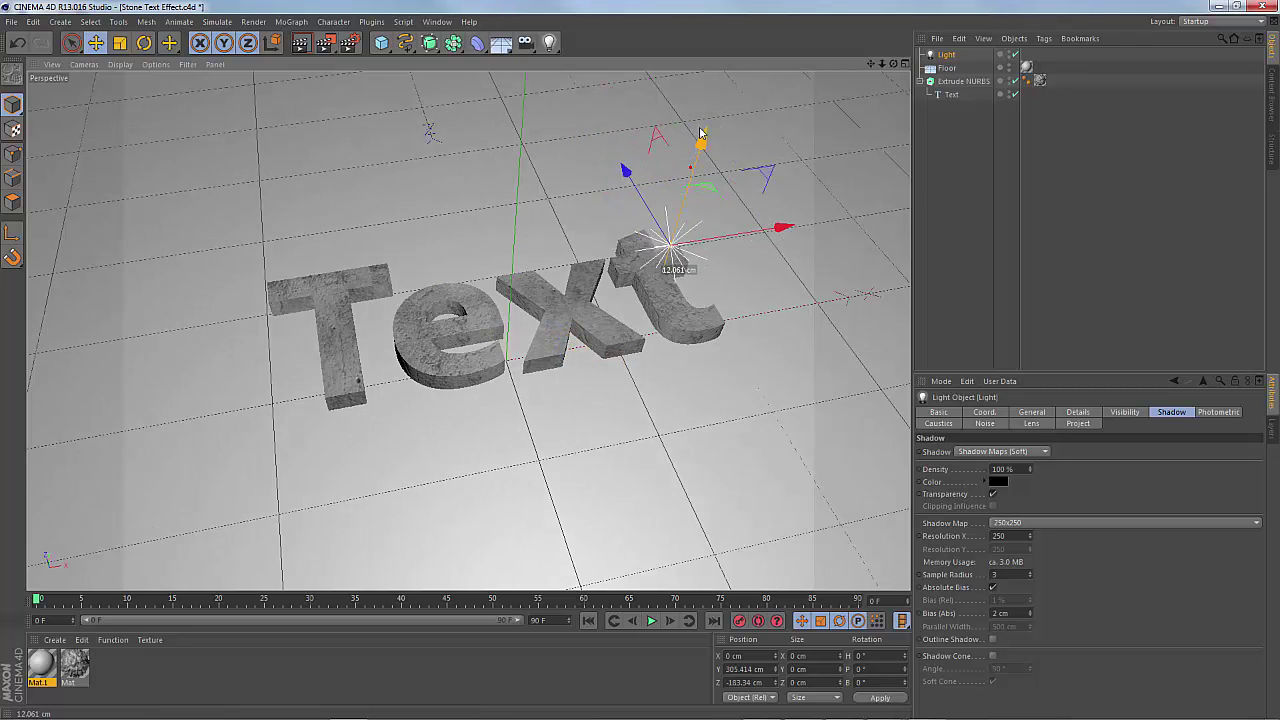
mouse_move(694, 166)
mouse_down()
mouse_move(727, 198)
mouse_move(713, 122)
mouse_move(838, 122)
mouse_move(634, 309)
mouse_move(571, 334)
mouse_move(585, 337)
mouse_move(574, 314)
mouse_move(578, 330)
mouse_up()
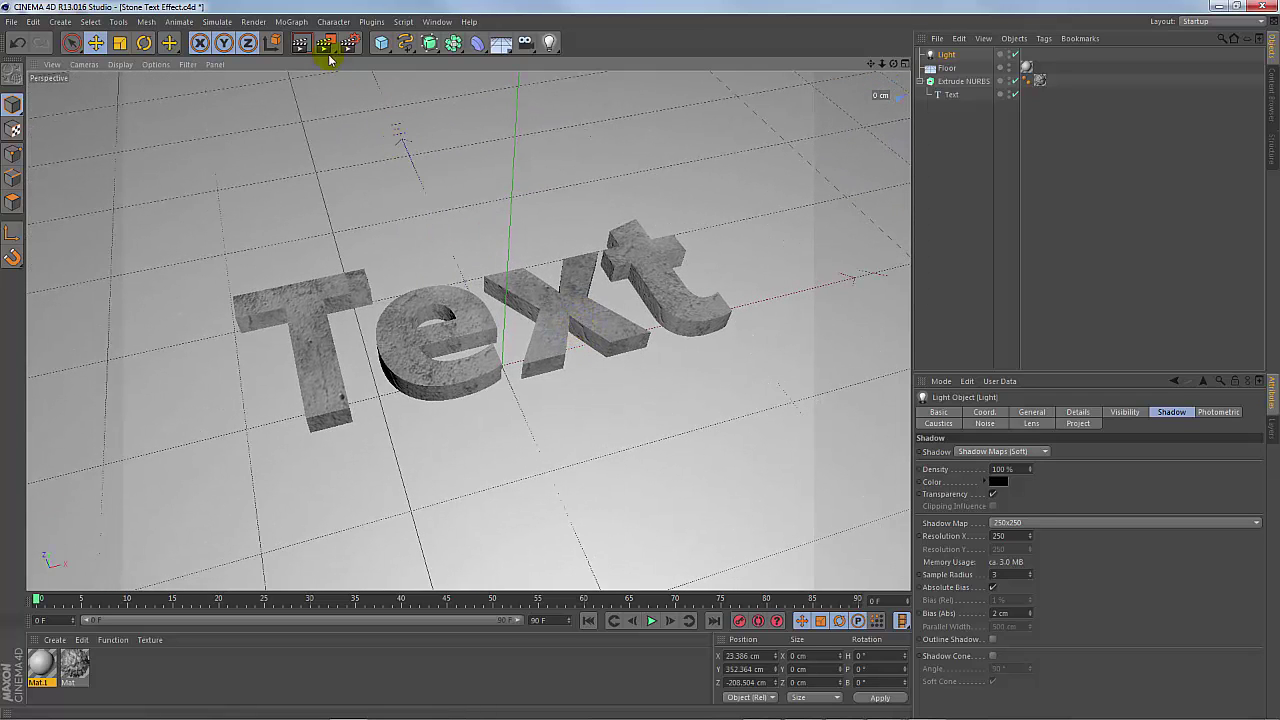
- Render the scene in the viewport and open Render Settings on Global Illumination
click(302, 46)
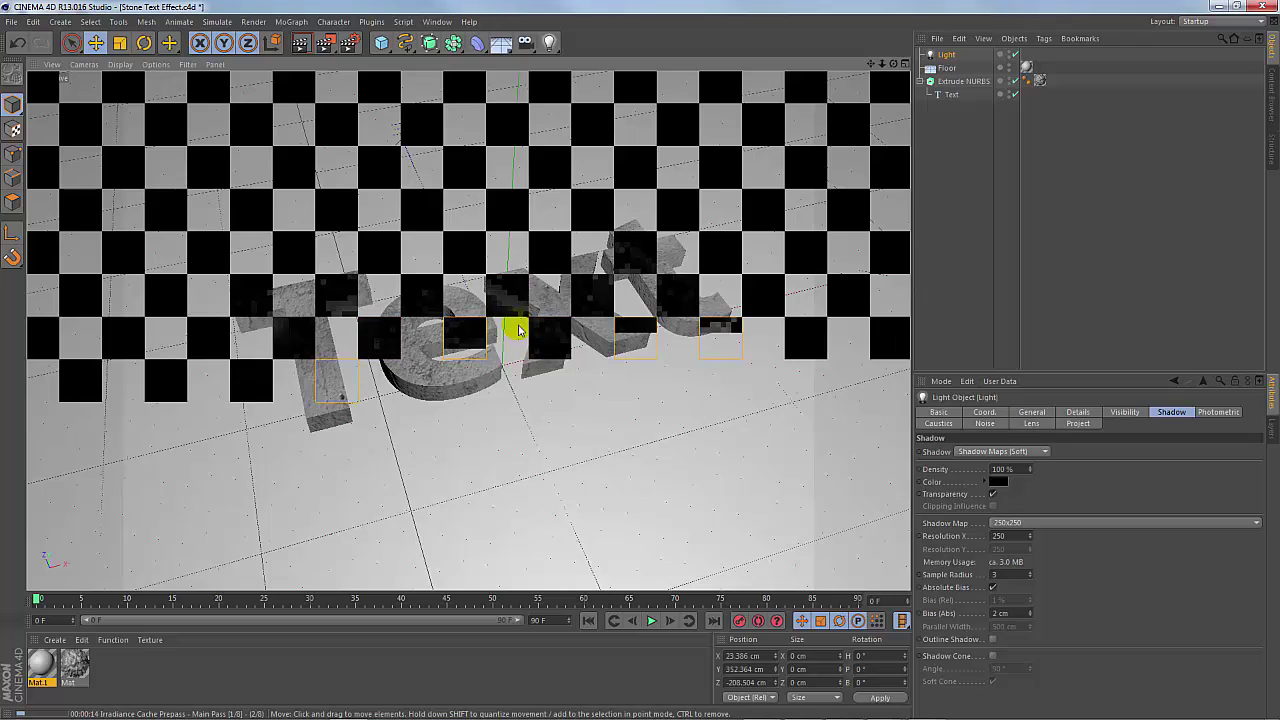
click(349, 43)
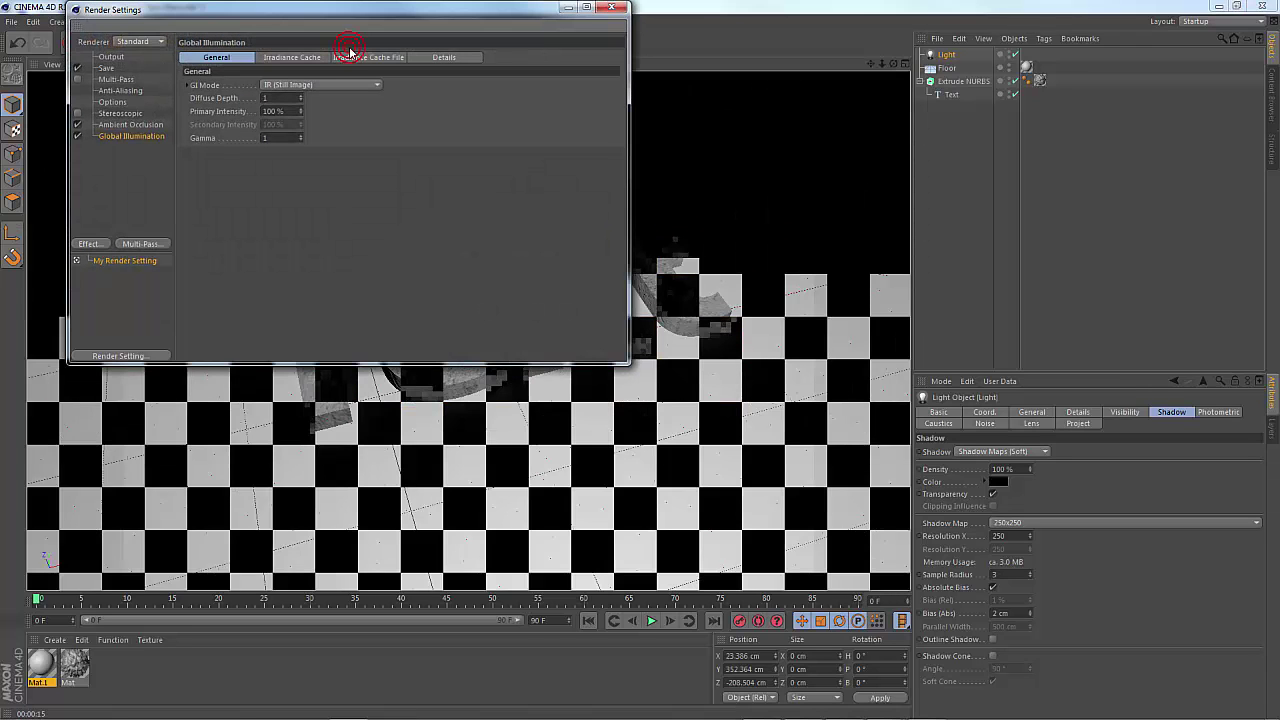
- Disable Global Illumination, add no post effect, and close the Render Settings window
click(78, 136)
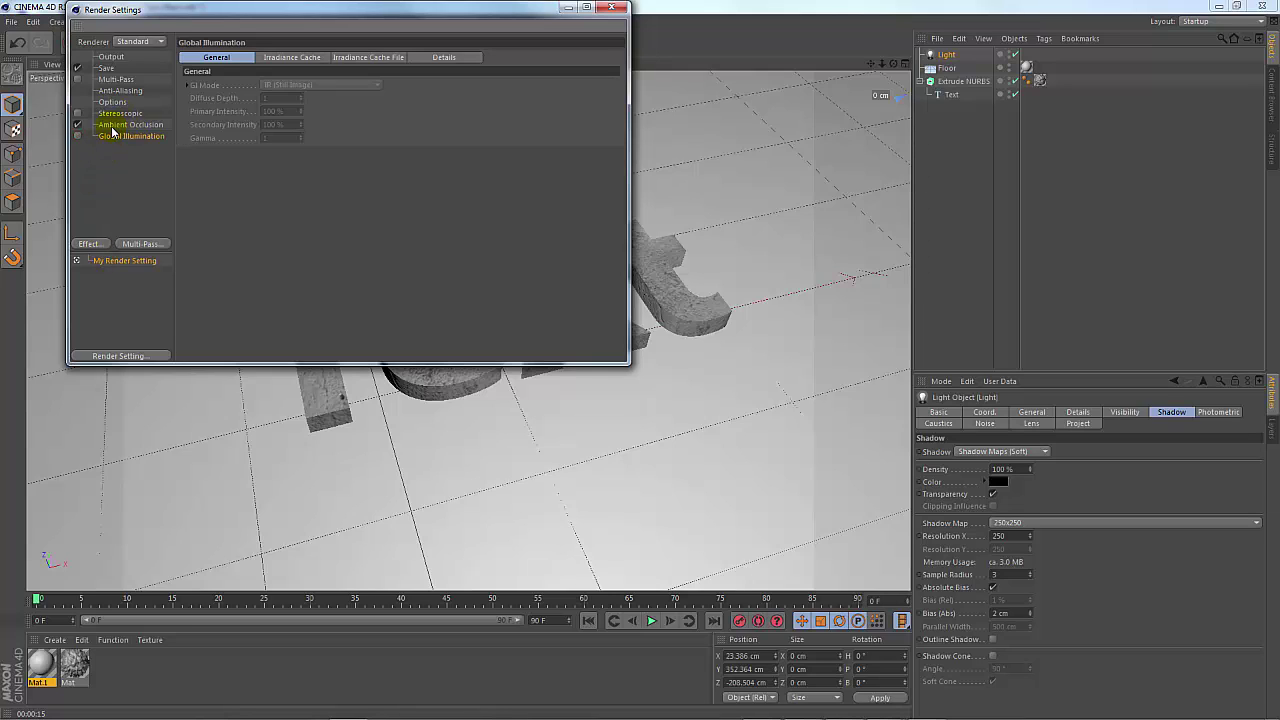
click(89, 244)
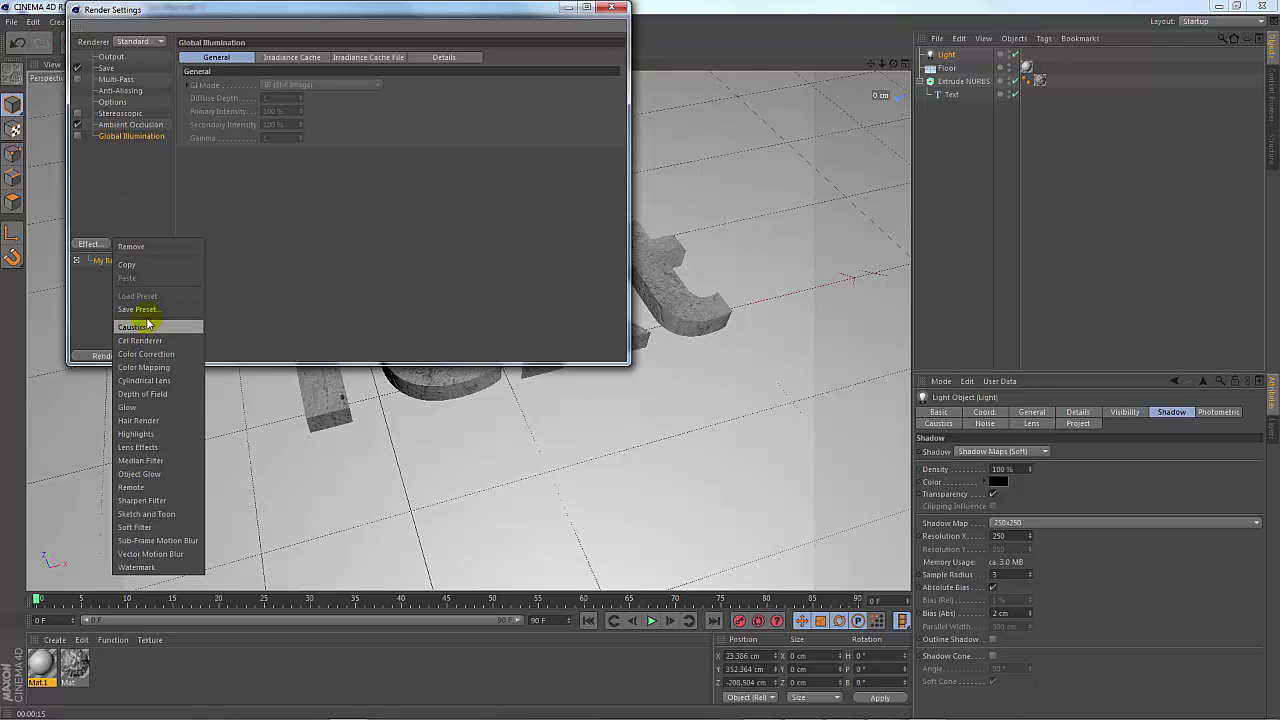
click(112, 186)
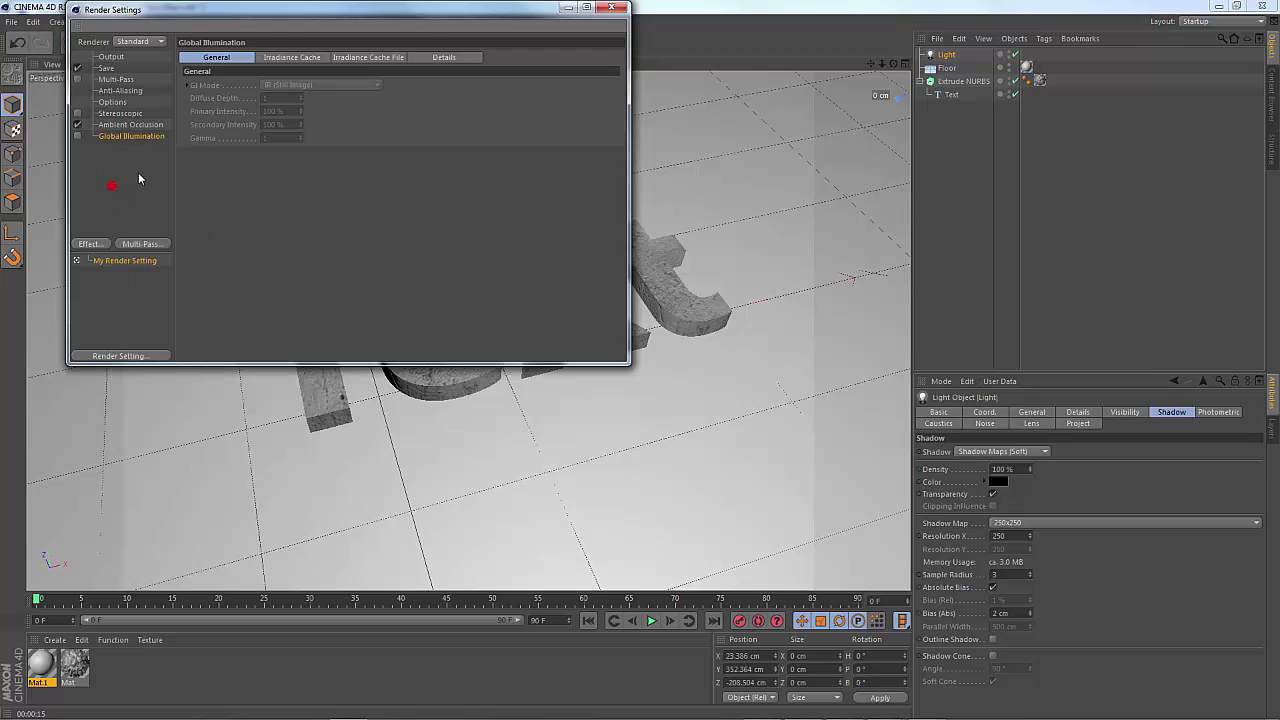
click(611, 7)
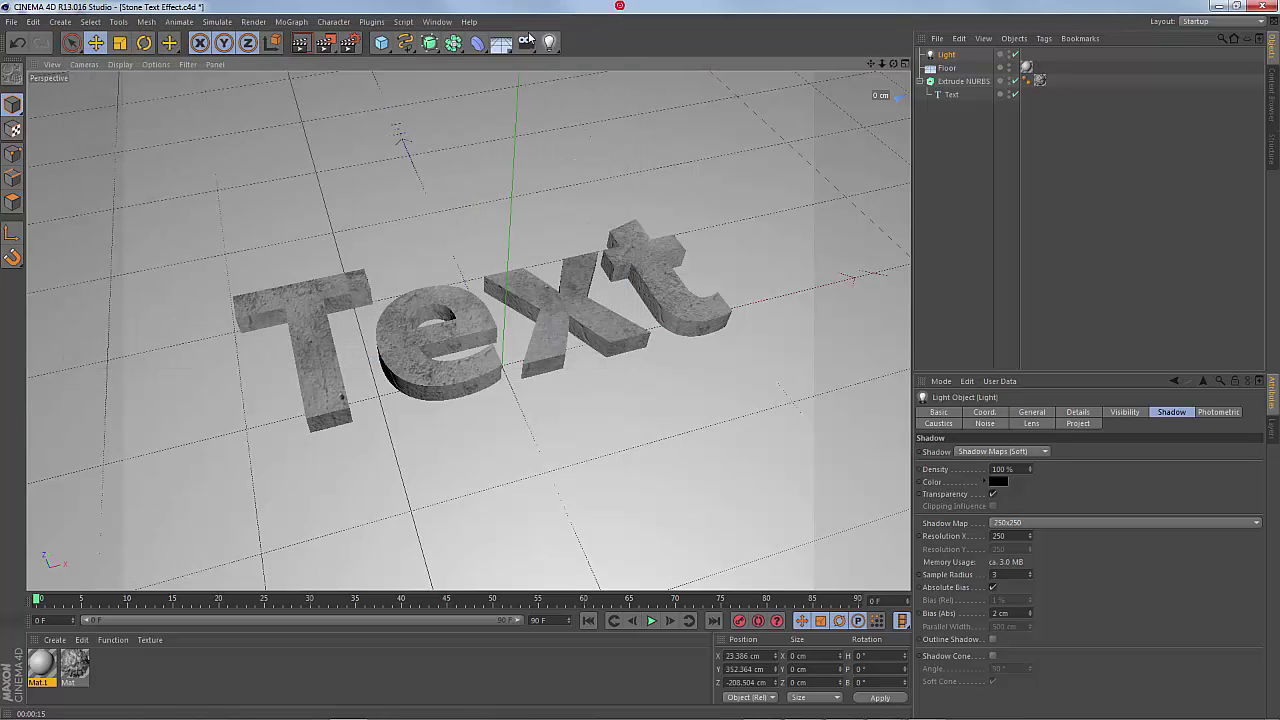
- Re-render the active viewport to show the stone Text letters on the floor
click(302, 48)
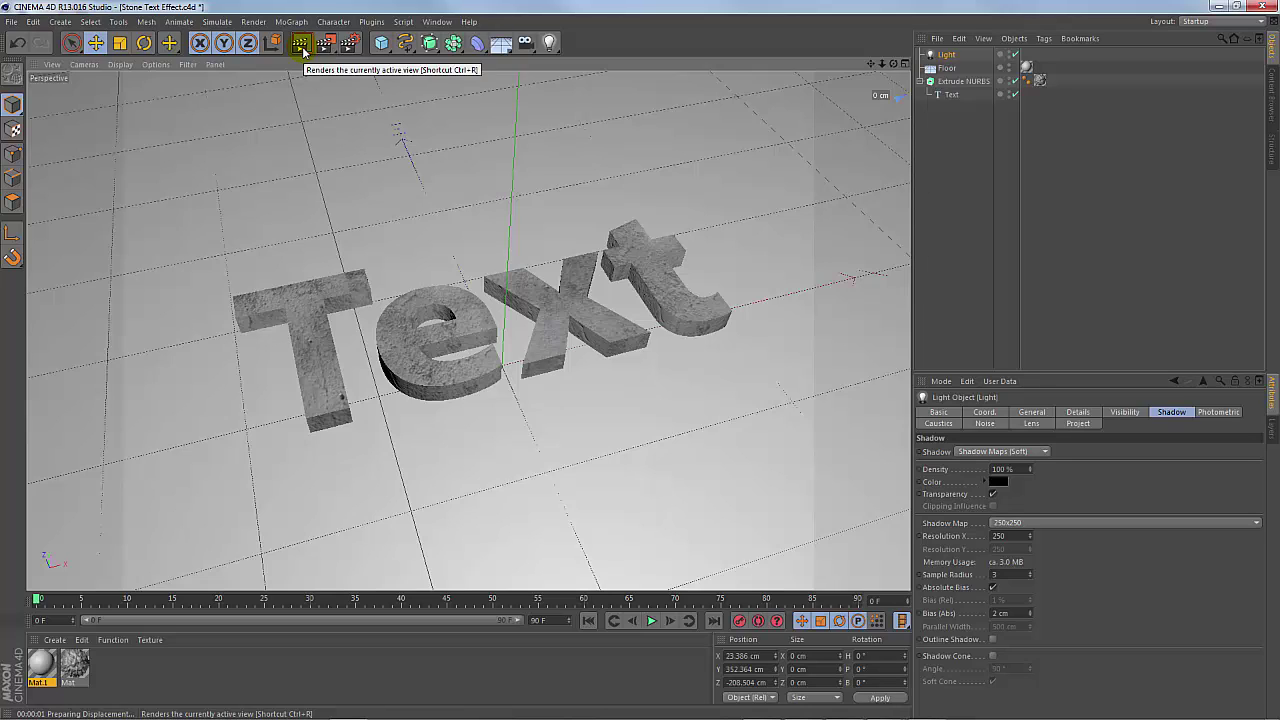